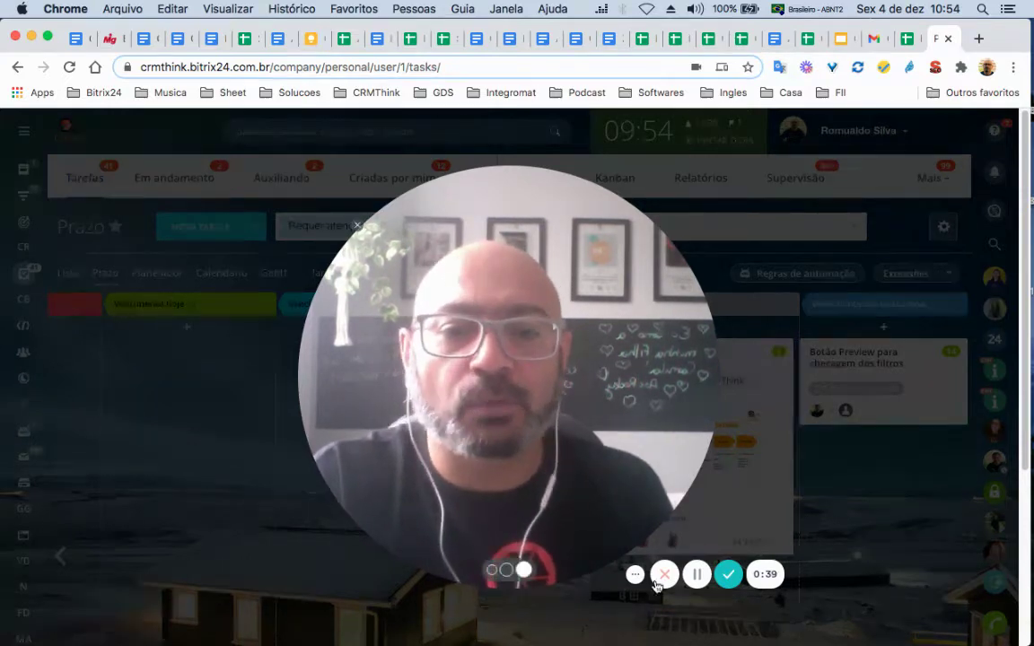
- Open the Extrator app and start registering a new extraction
{"action": "left_click", "coordinate": [492, 571]}
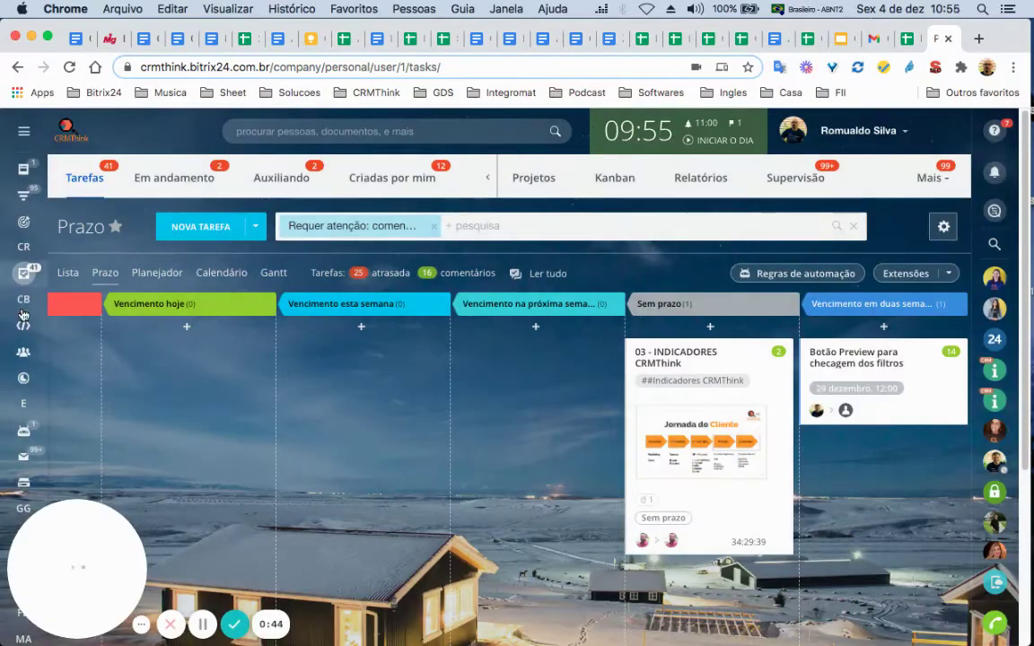
{"action": "mouse_move", "coordinate": [75, 416]}
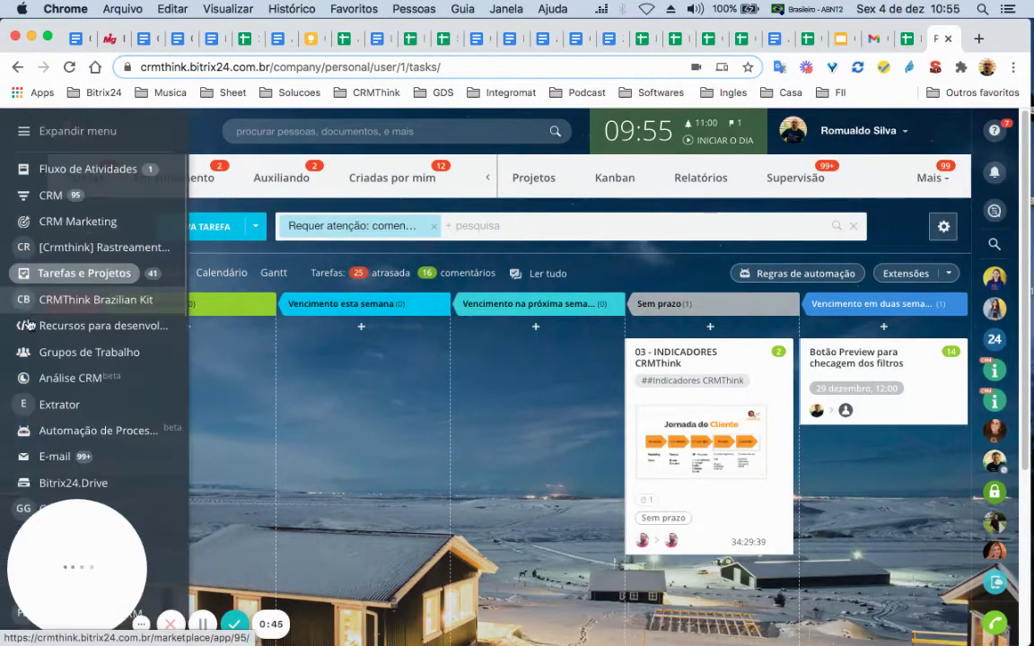
{"action": "left_click", "coordinate": [77, 409]}
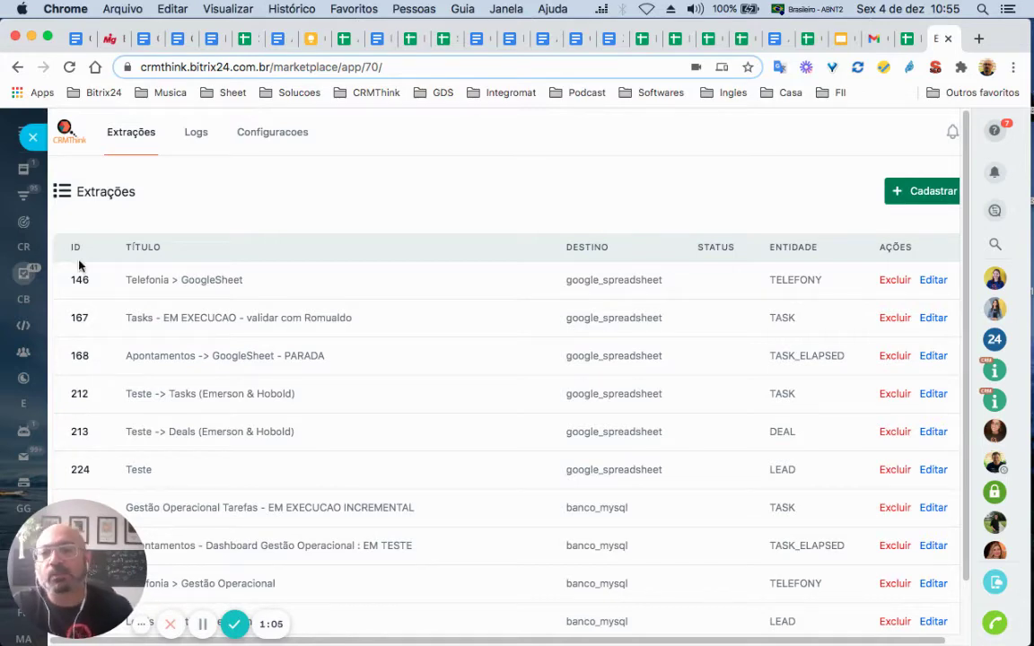
{"action": "left_click", "coordinate": [925, 194]}
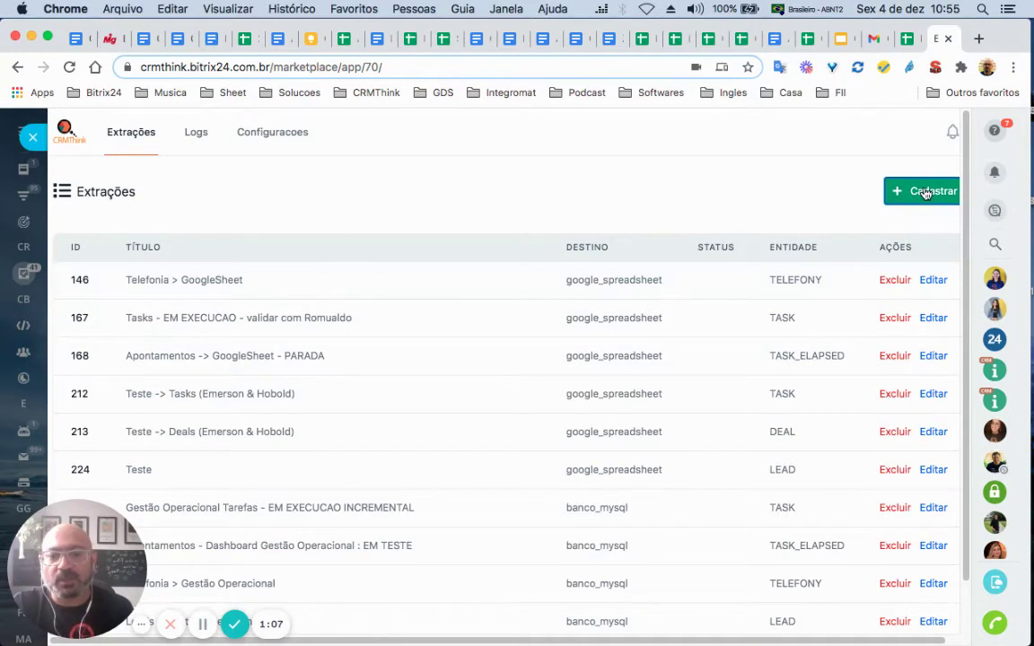
- Title the new export "Leads -> Banco de Dados"
{"action": "left_click", "coordinate": [342, 305]}
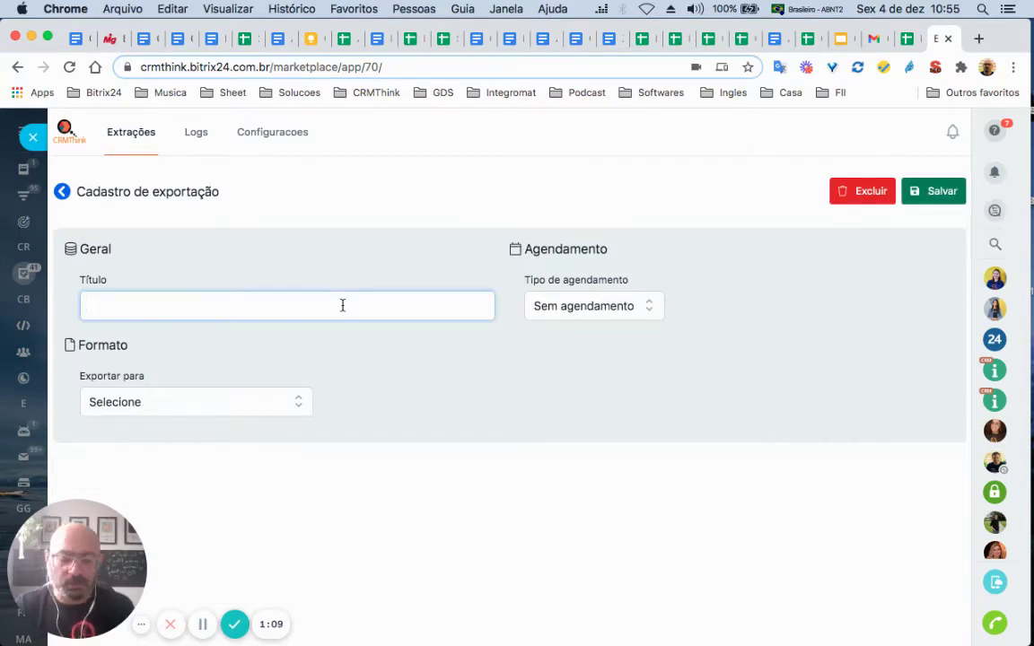
{"action": "type", "text": "Leads"}
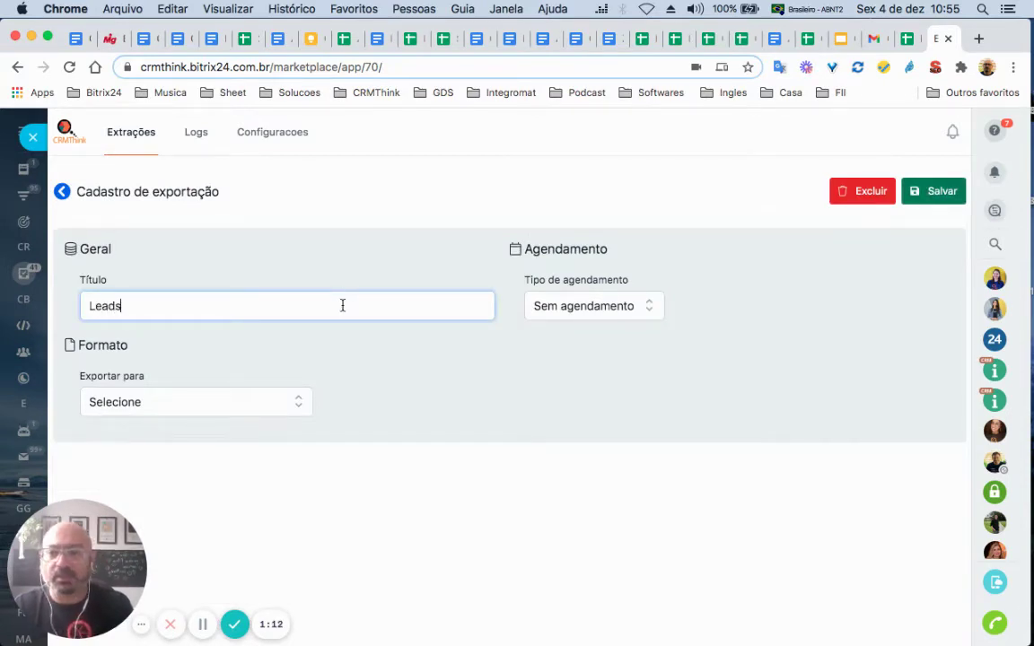
{"action": "type", "text": " -"}
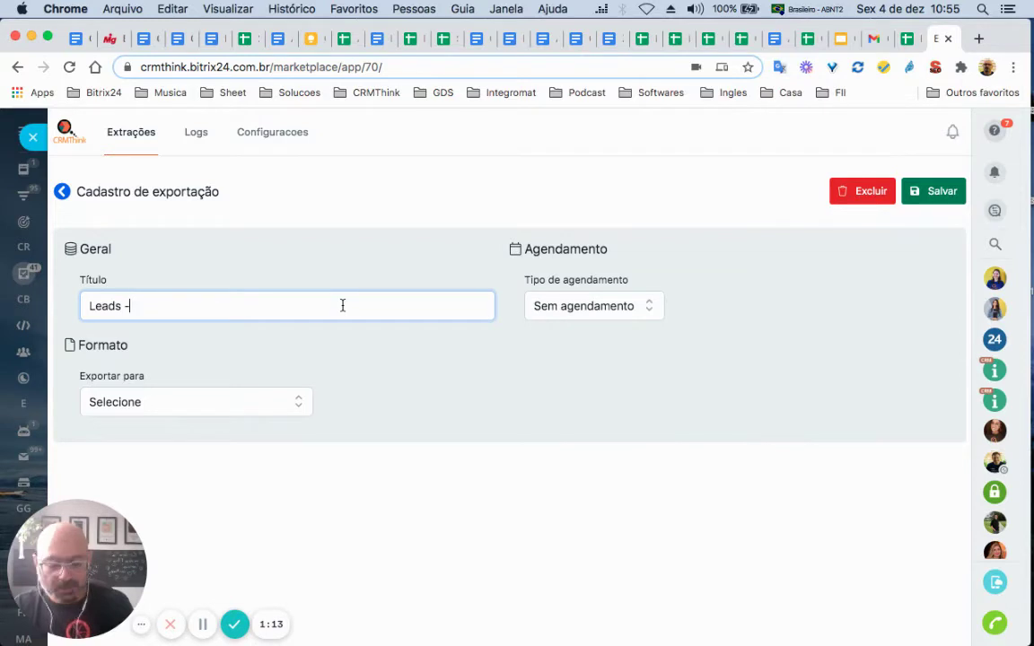
{"action": "type", "text": "> Bando"}
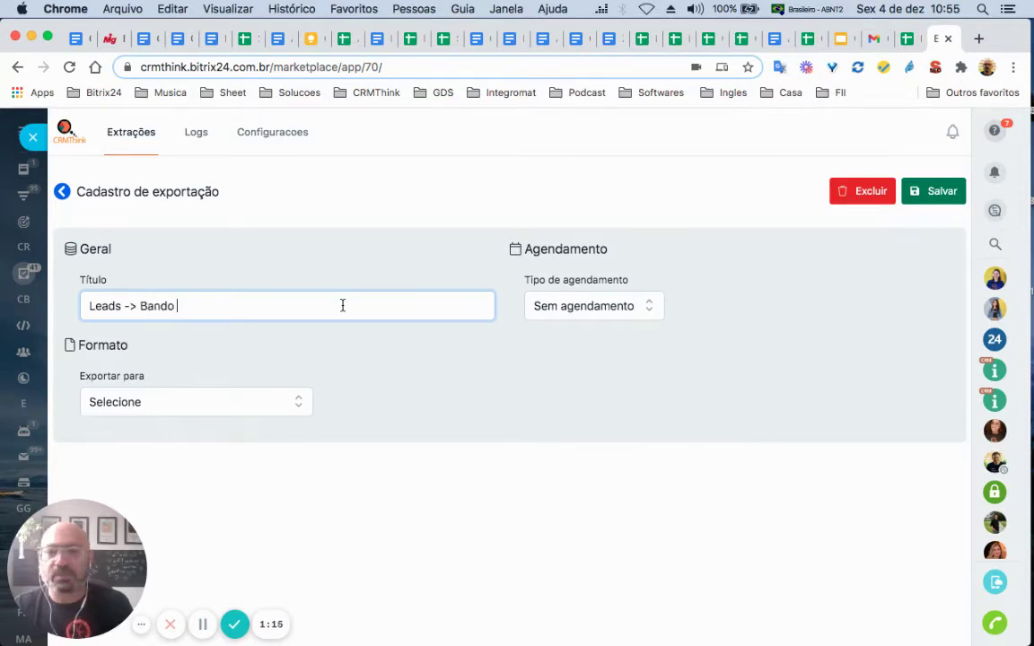
{"action": "key", "text": "BackSpace"}
{"action": "key", "text": "BackSpace"}
{"action": "key", "text": "BackSpace"}
{"action": "type", "text": "co de Dados"}
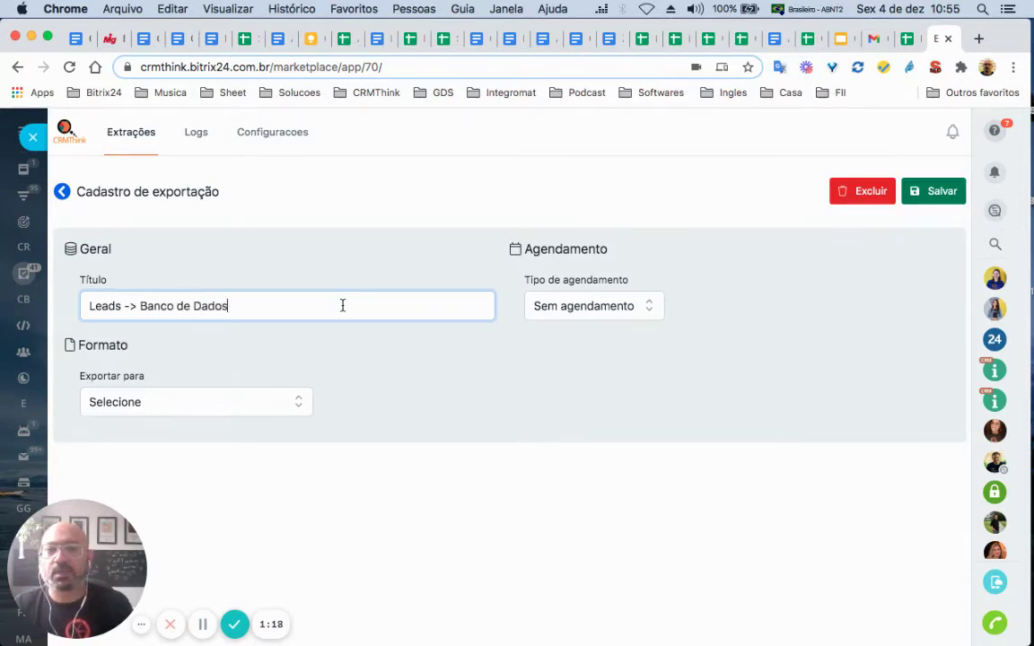
- Schedule the export by the hour (Por hora), running every 1 hour
{"action": "left_click", "coordinate": [613, 310]}
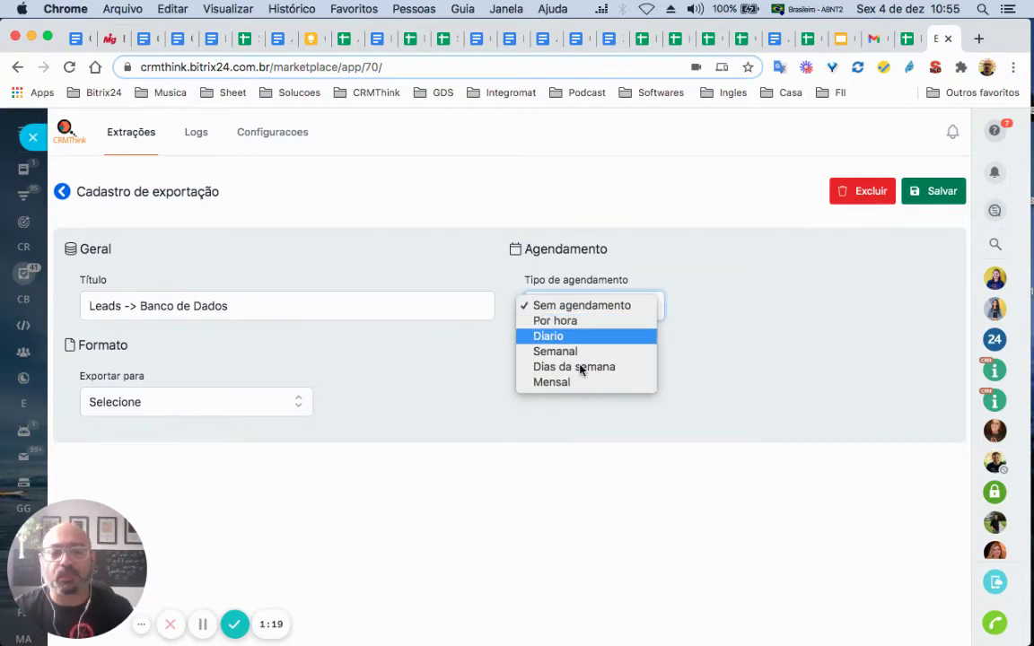
{"action": "left_click", "coordinate": [595, 321]}
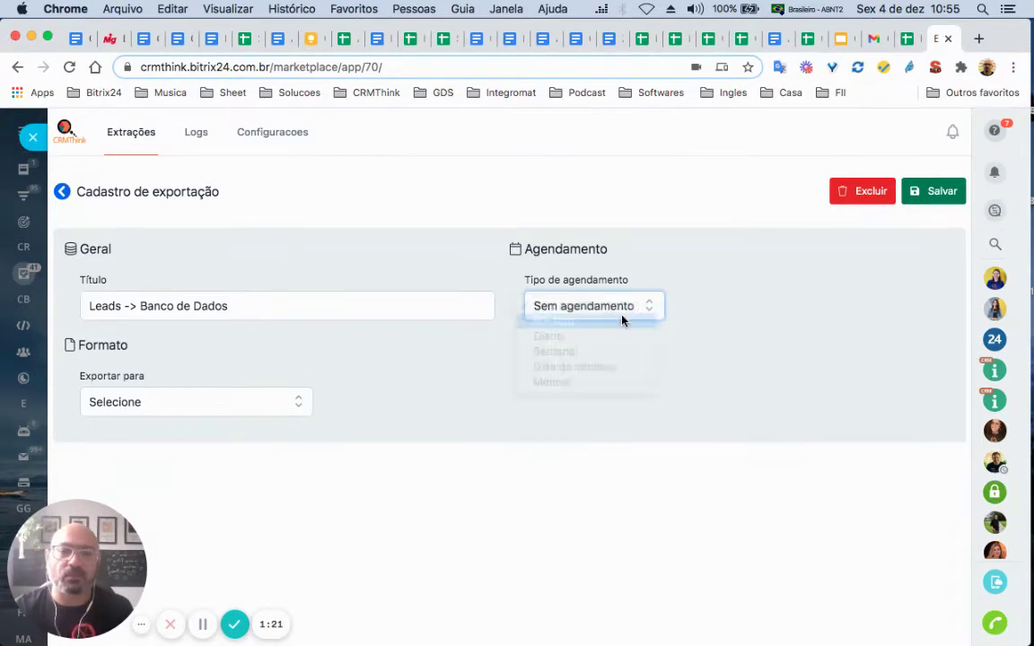
{"action": "left_click", "coordinate": [617, 310]}
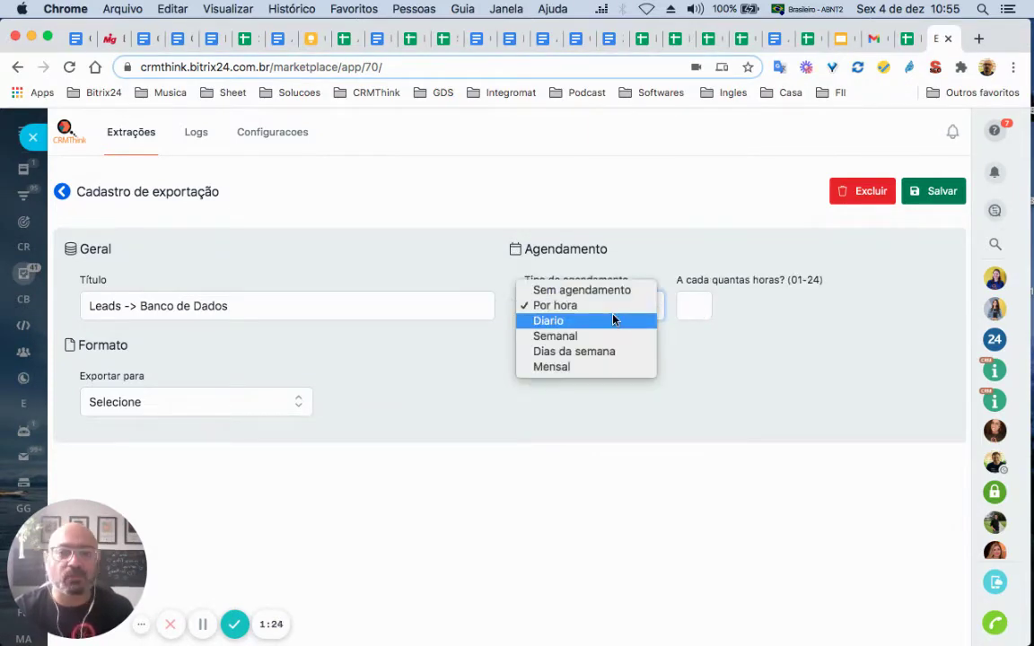
{"action": "left_click", "coordinate": [623, 306]}
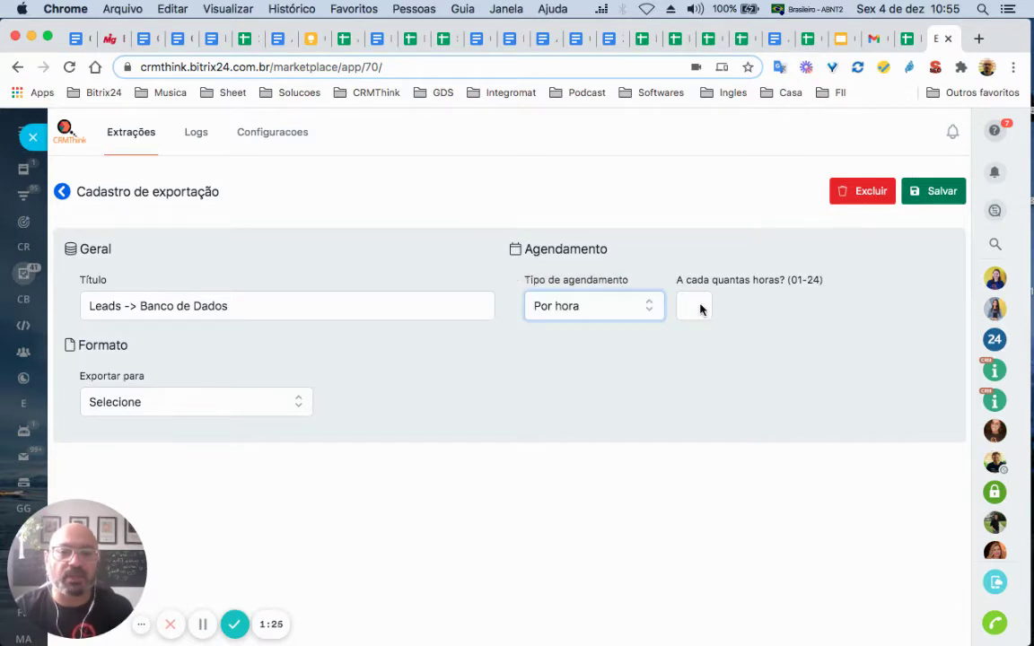
{"action": "left_click", "coordinate": [701, 308]}
{"action": "type", "text": "1"}
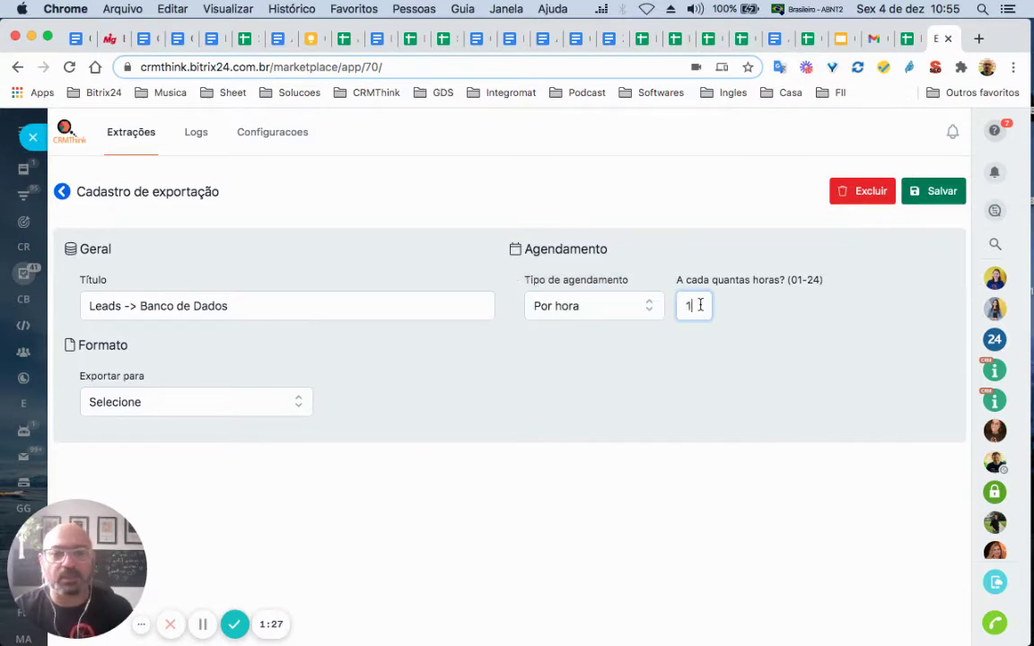
- Set the export destination to Banco de dados (MySQL) and choose Lead as the entity
{"action": "left_click", "coordinate": [171, 404]}
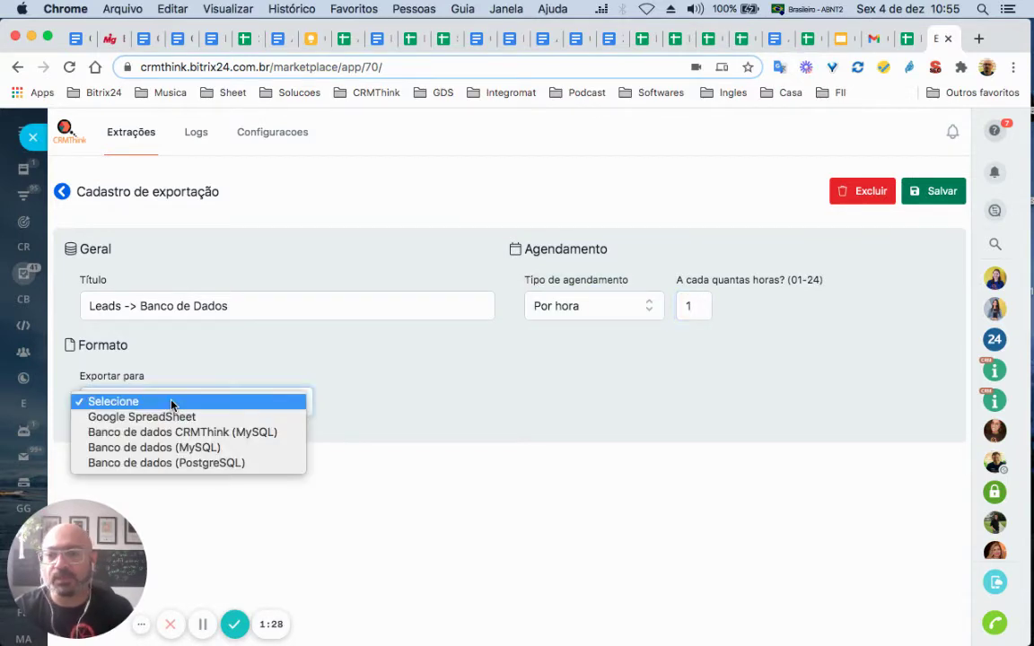
{"action": "left_click", "coordinate": [220, 447]}
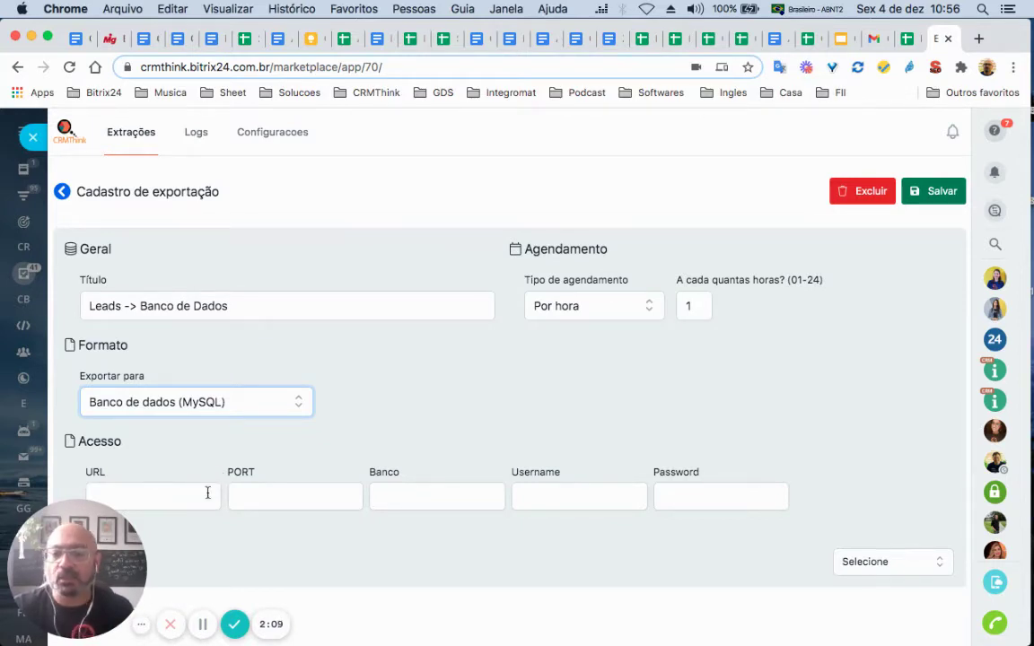
{"action": "left_click", "coordinate": [893, 564]}
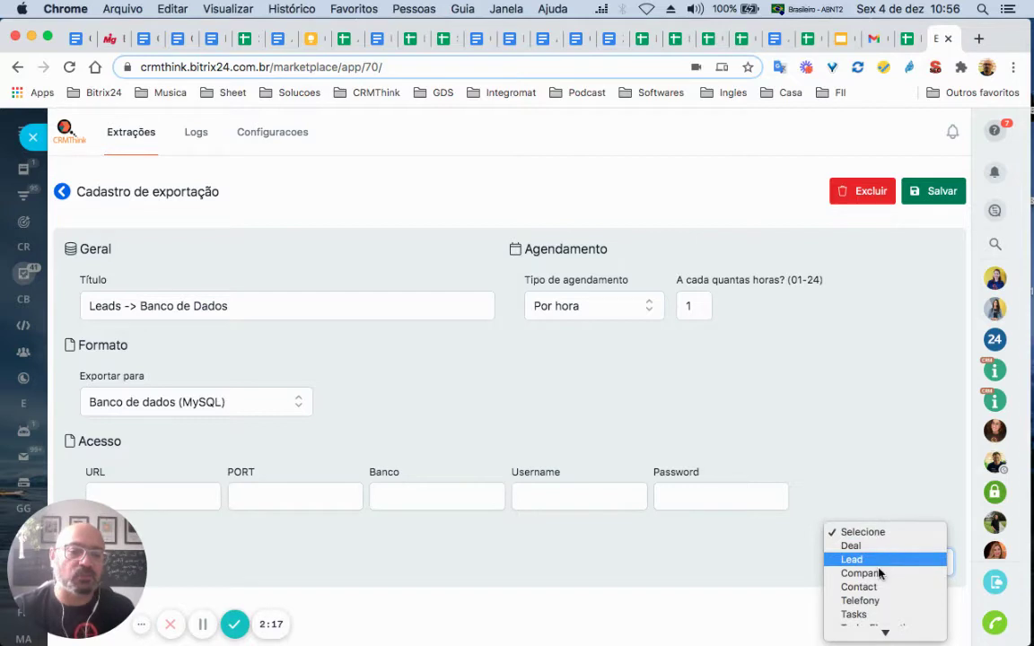
{"action": "scroll", "coordinate": [882, 575], "scroll_direction": "down", "scroll_amount": 2}
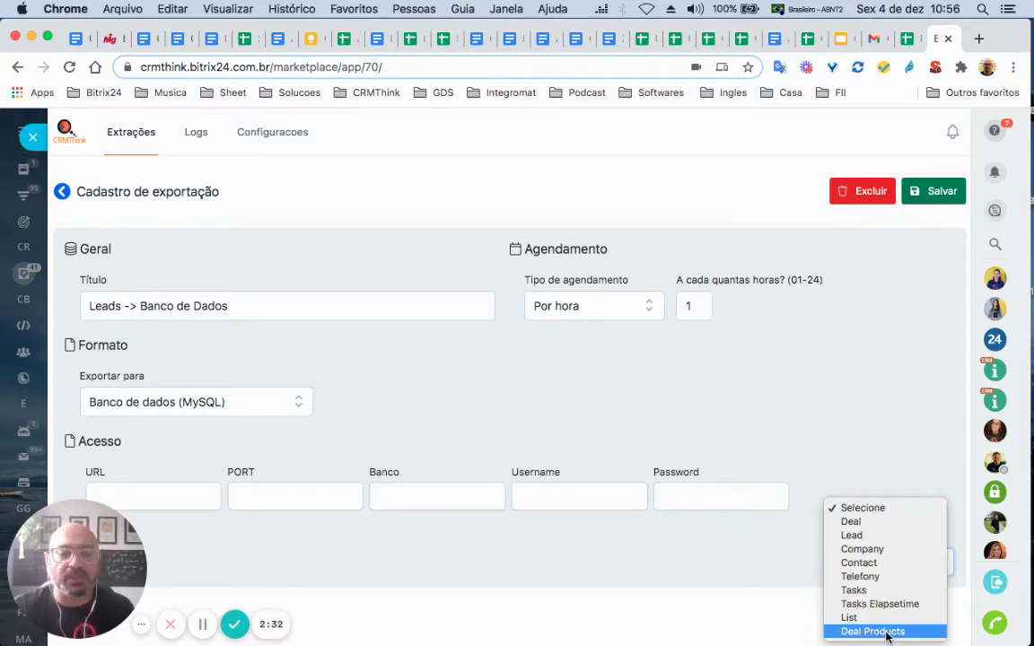
{"action": "left_click", "coordinate": [867, 536]}
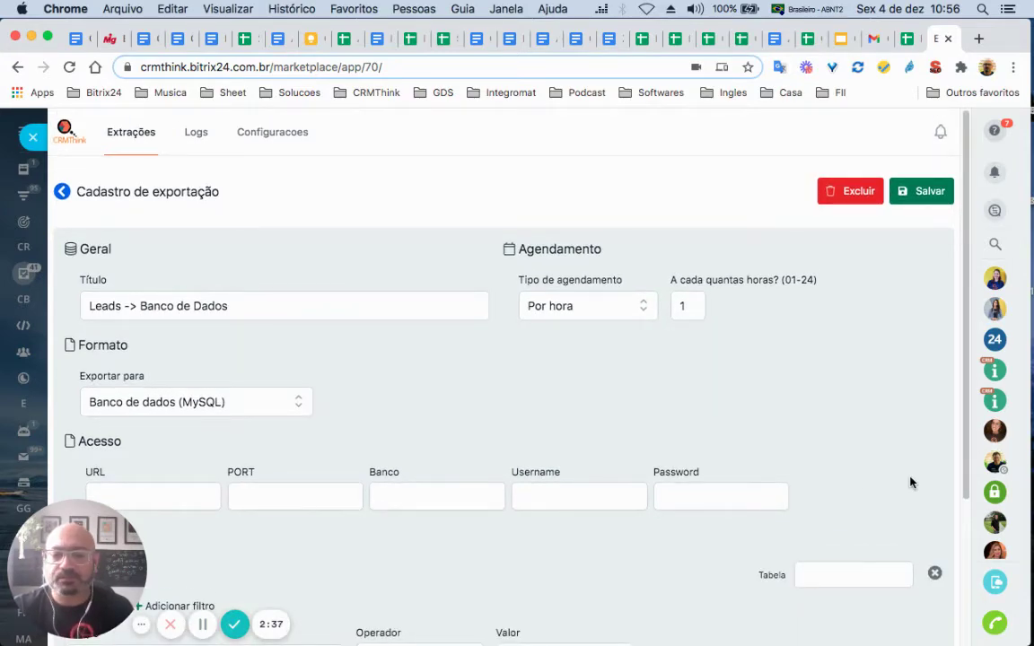
- Choose Modificado em as the field that filters the Lead entity
{"action": "scroll", "coordinate": [937, 478], "scroll_direction": "down", "scroll_amount": 3}
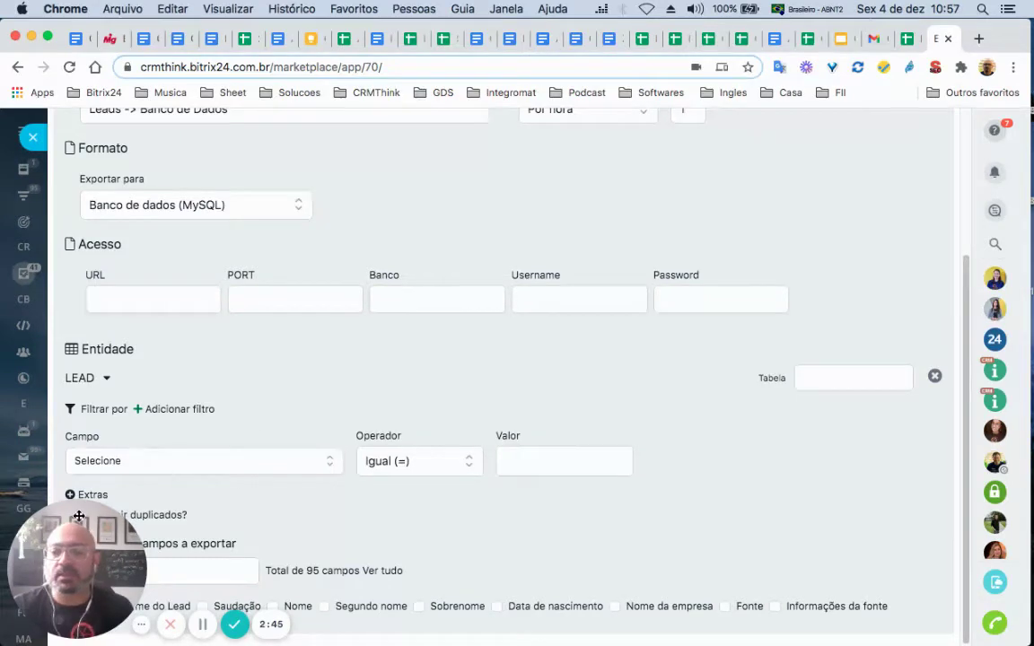
{"action": "left_click_drag", "start_coordinate": [79, 516], "coordinate": [792, 493]}
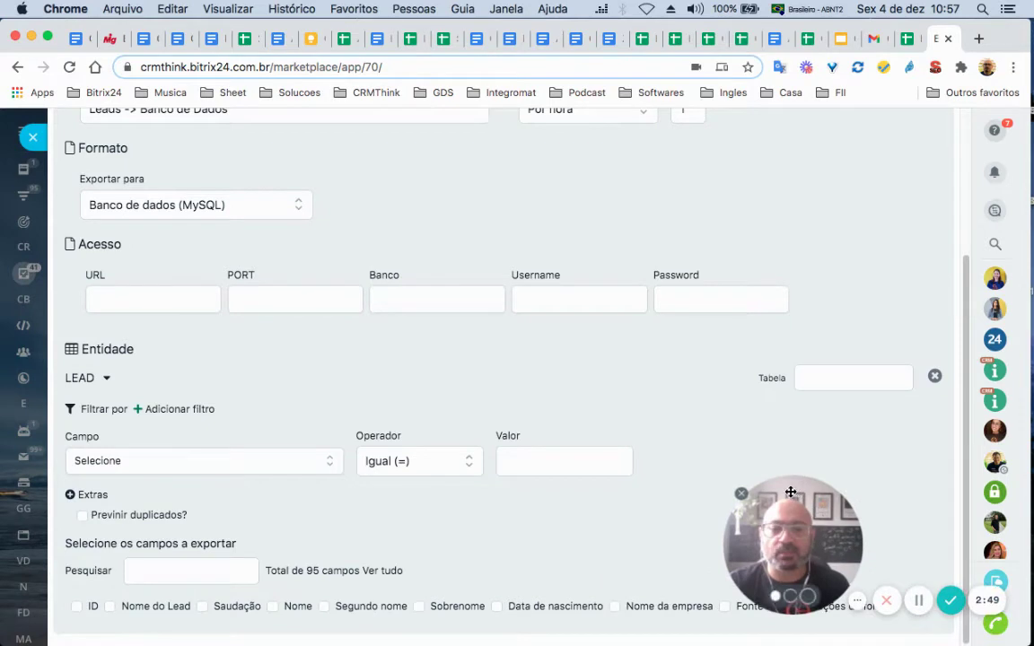
{"action": "left_click", "coordinate": [134, 463]}
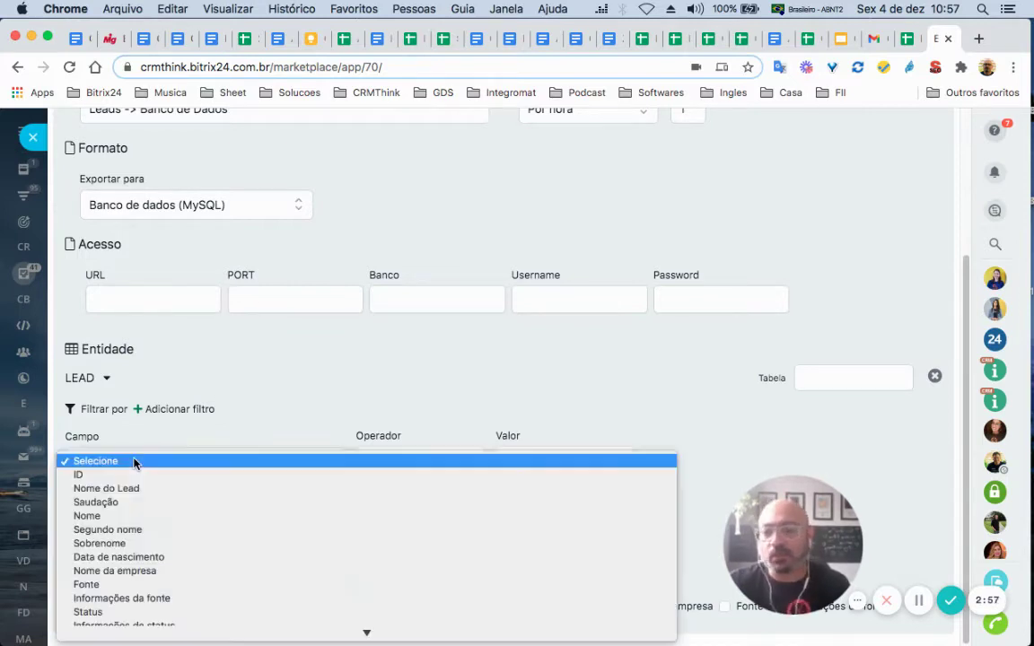
{"action": "scroll", "coordinate": [134, 476], "scroll_direction": "down", "scroll_amount": 5}
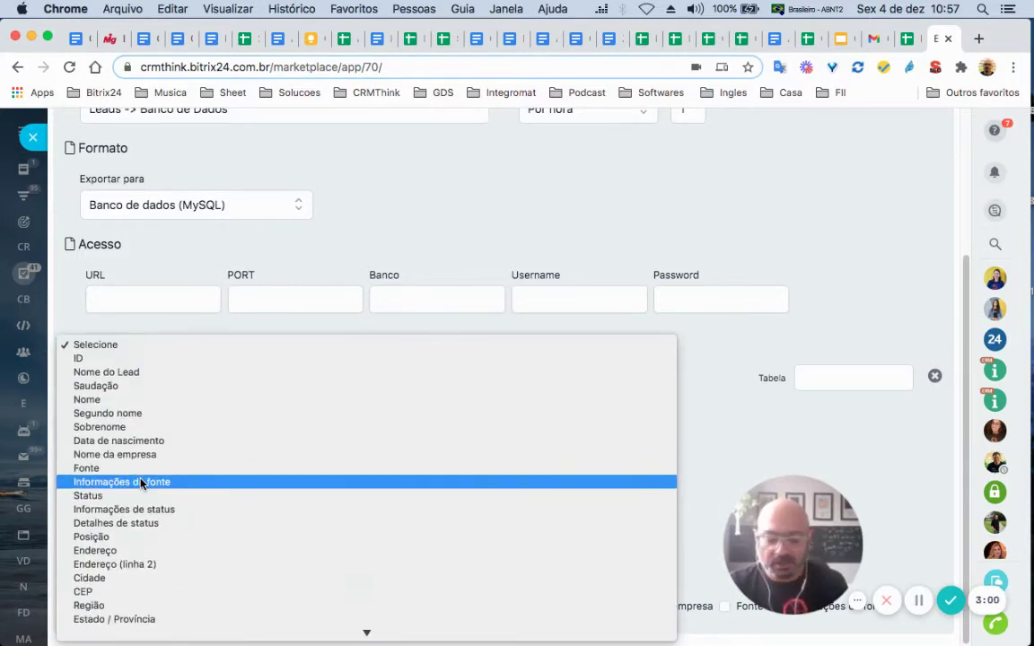
{"action": "key", "text": "Down"}
{"action": "key", "text": "Down"}
{"action": "key", "text": "Down"}
{"action": "key", "text": "Down"}
{"action": "key", "text": "Down"}
{"action": "key", "text": "Down"}
{"action": "key", "text": "Down"}
{"action": "key", "text": "Down"}
{"action": "key", "text": "Down"}
{"action": "key", "text": "Down"}
{"action": "key", "text": "Down"}
{"action": "key", "text": "Down"}
{"action": "key", "text": "Down"}
{"action": "key", "text": "Down"}
{"action": "key", "text": "Down"}
{"action": "key", "text": "Down"}
{"action": "key", "text": "Down"}
{"action": "key", "text": "Down"}
{"action": "key", "text": "Down"}
{"action": "key", "text": "Down"}
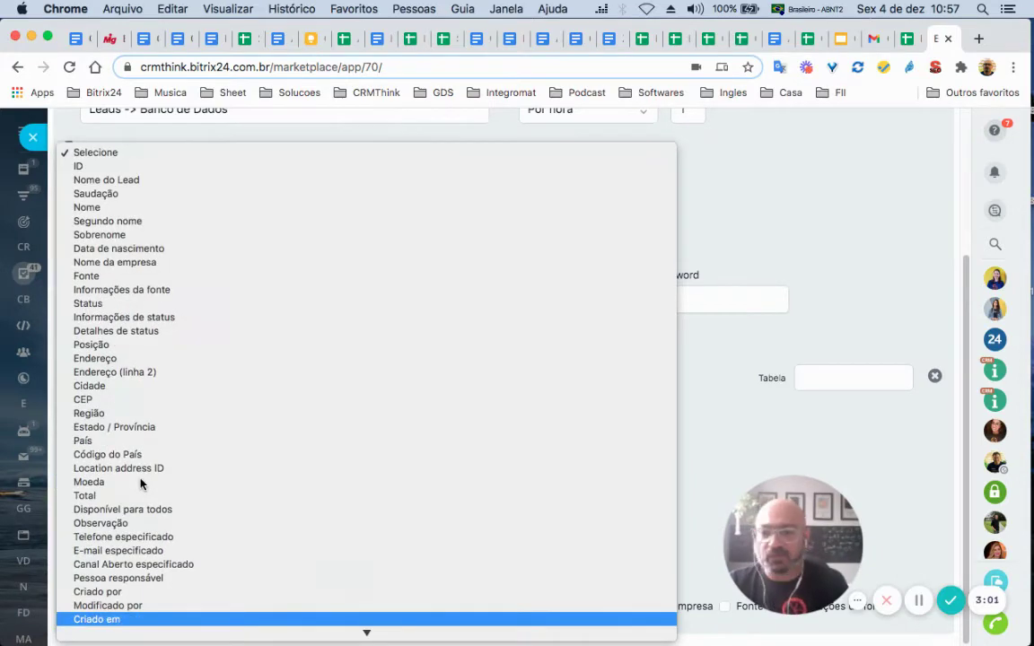
{"action": "key", "text": "Down"}
{"action": "key", "text": "Return"}
- Set the filter condition to Maior (>) 01/01/2020, with Recorrente and Previnir duplicados enabled
{"action": "left_click", "coordinate": [426, 461]}
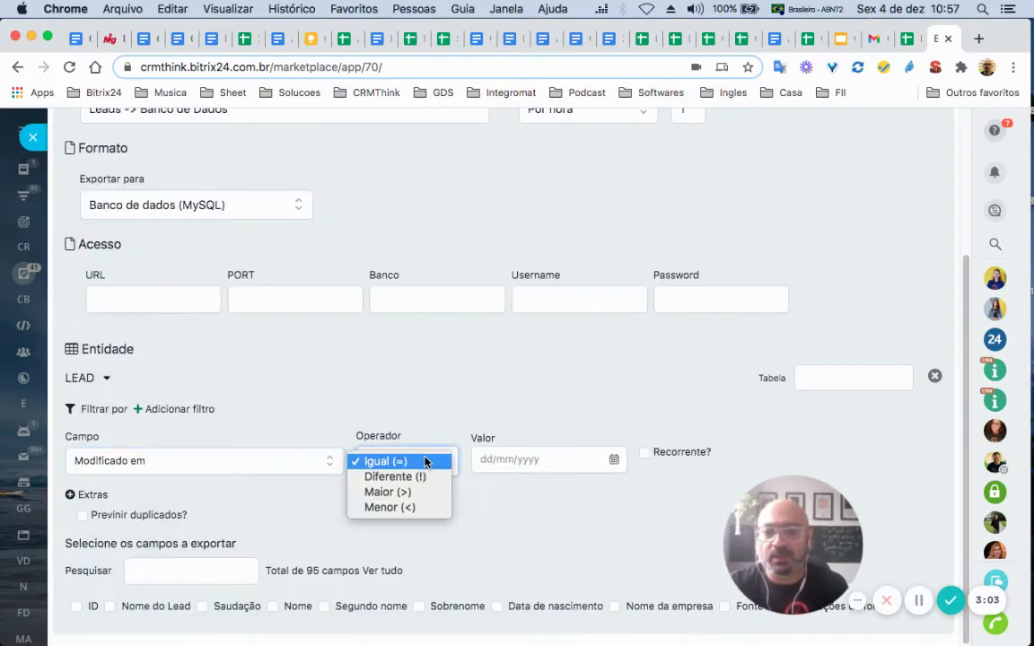
{"action": "left_click", "coordinate": [495, 462]}
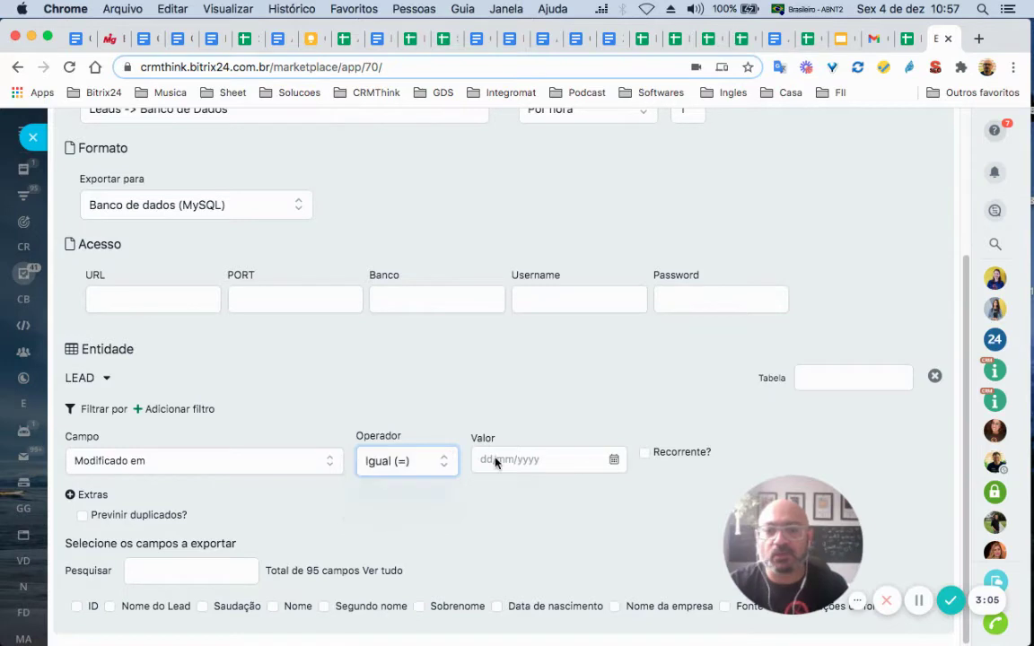
{"action": "left_click", "coordinate": [533, 458]}
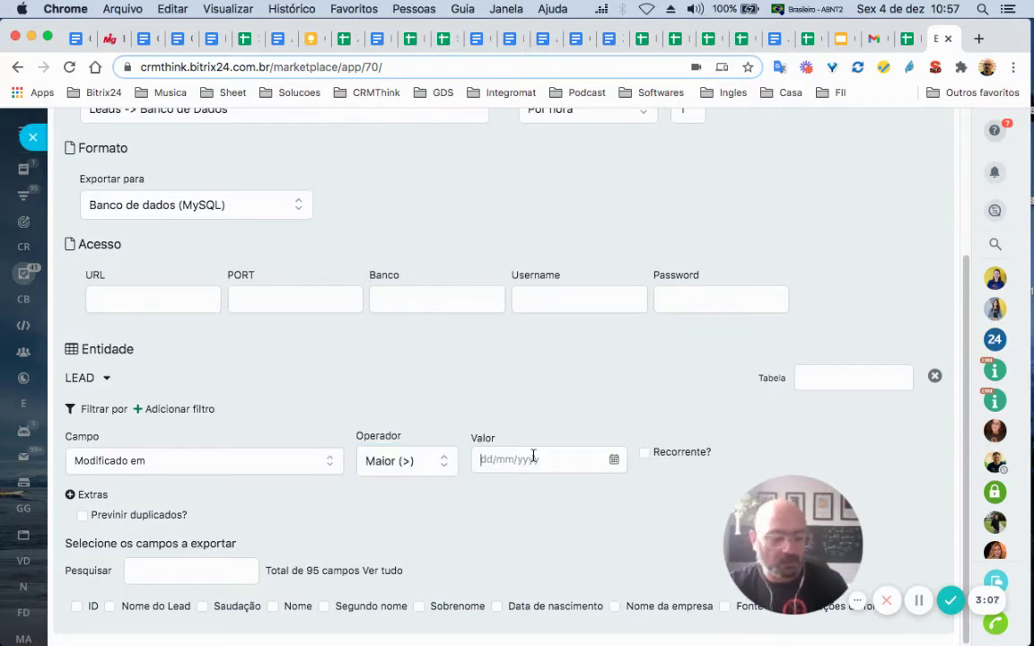
{"action": "type", "text": "01/01/2020"}
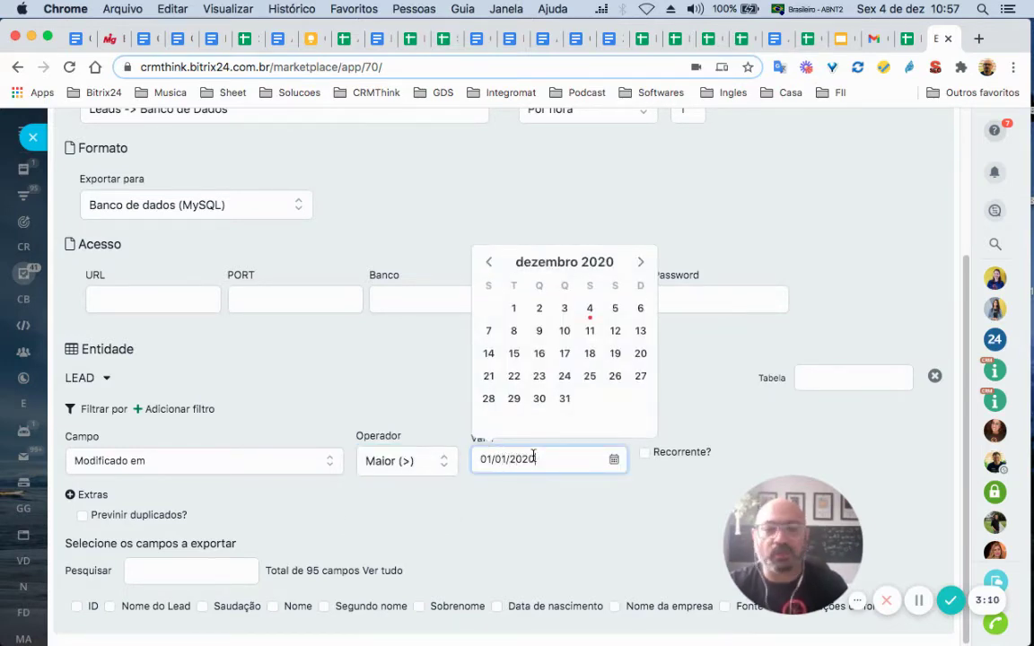
{"action": "left_click", "coordinate": [664, 452]}
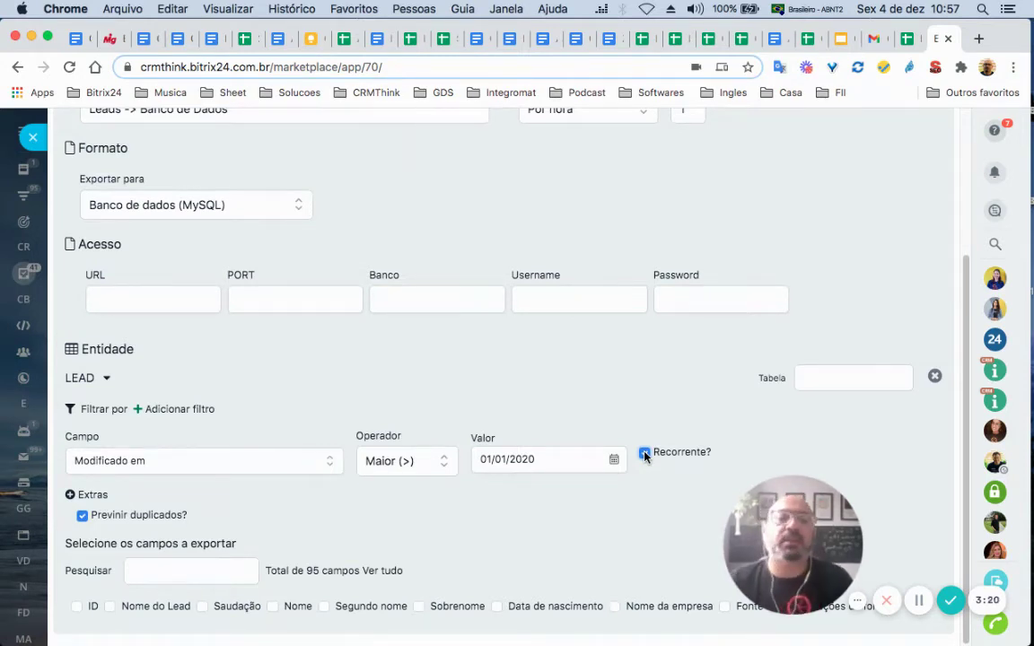
{"action": "left_click", "coordinate": [645, 454]}
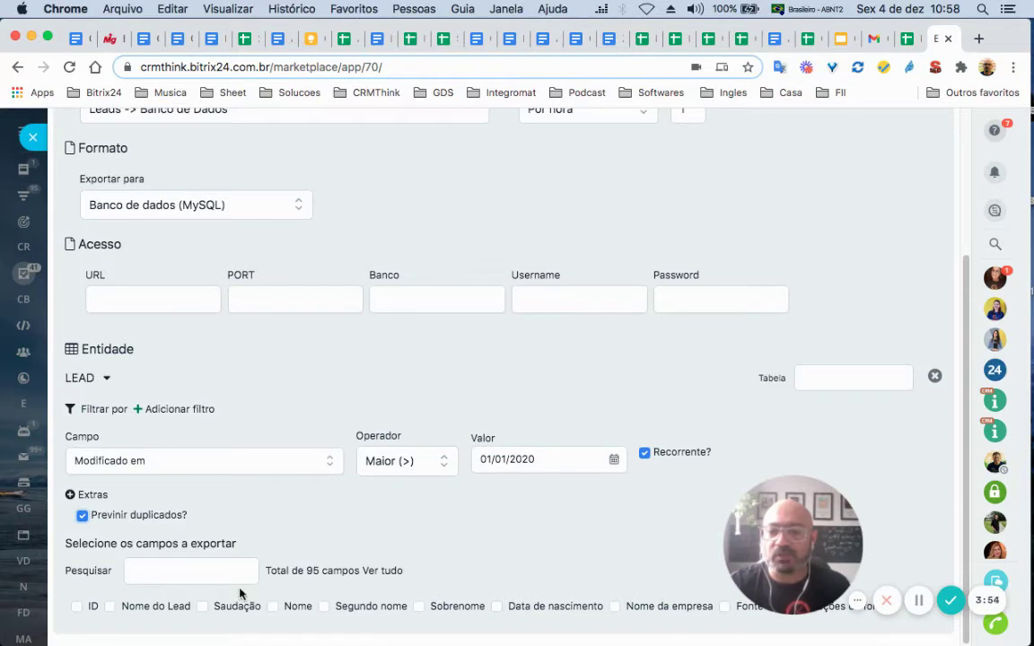
- Expand the full list of Lead fields and add ID, Nome do Lead and Nome to the export
{"action": "left_click", "coordinate": [386, 572]}
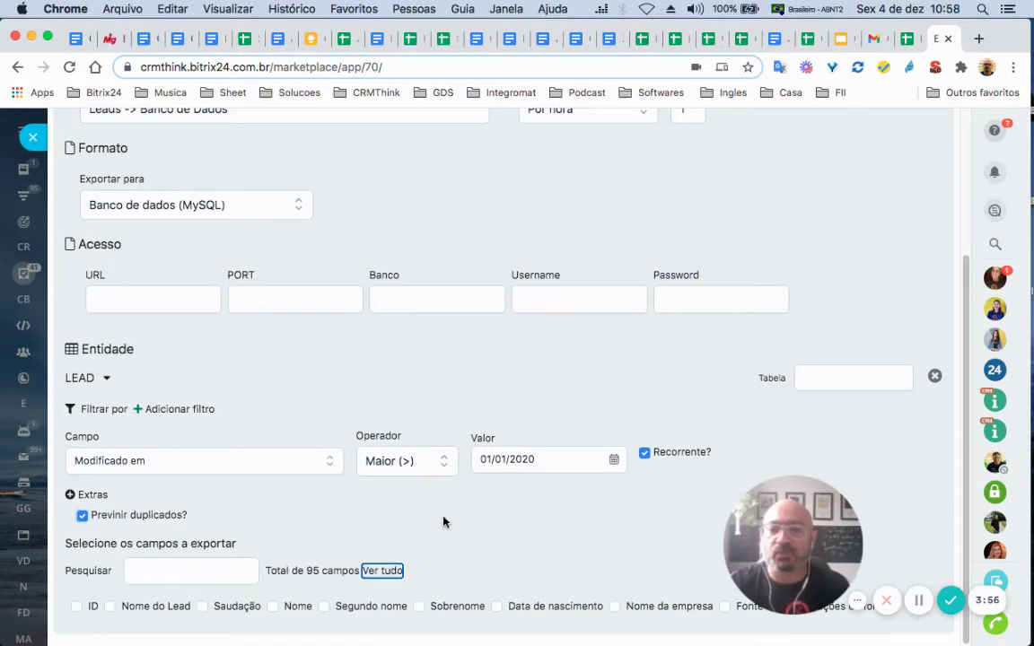
{"action": "scroll", "coordinate": [442, 521], "scroll_direction": "down", "scroll_amount": 1}
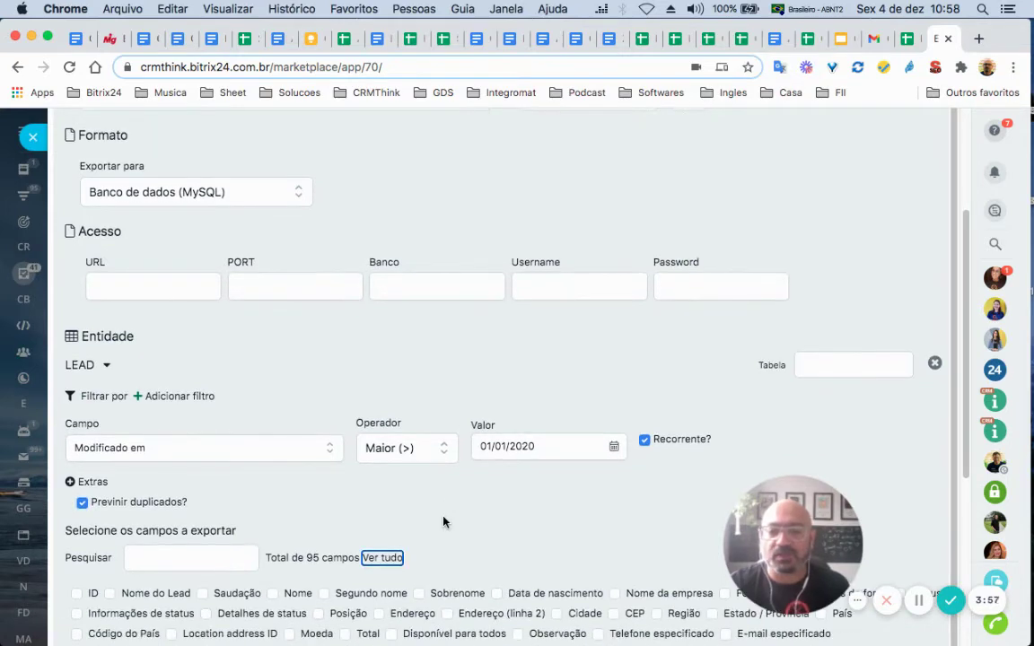
{"action": "left_click", "coordinate": [384, 558]}
{"action": "scroll", "coordinate": [389, 554], "scroll_direction": "down", "scroll_amount": 3}
{"action": "scroll", "coordinate": [389, 554], "scroll_direction": "down", "scroll_amount": 5}
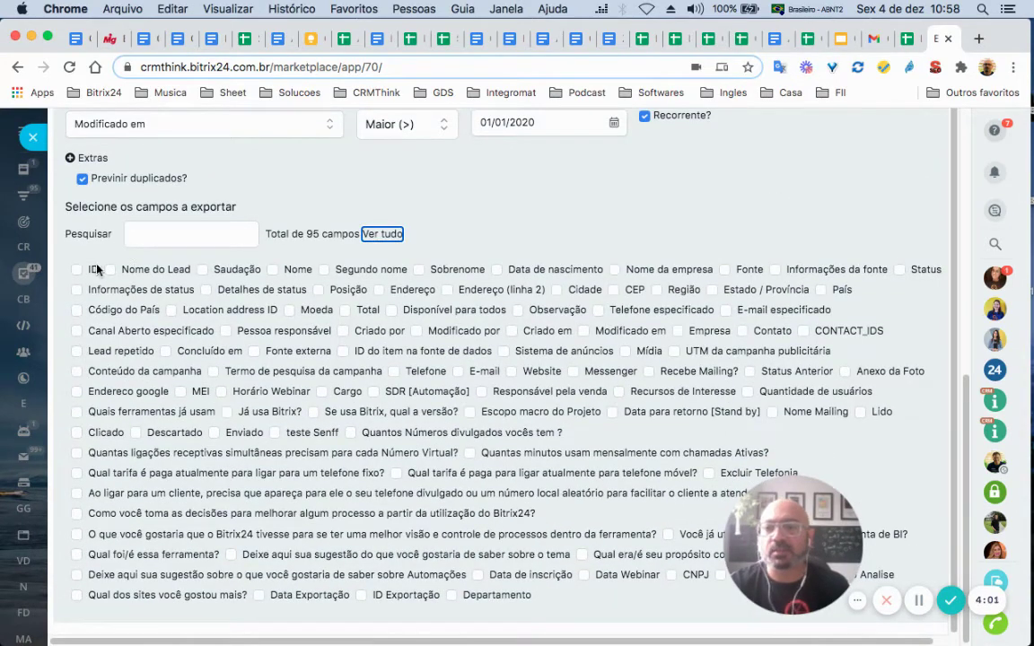
{"action": "left_click", "coordinate": [75, 273]}
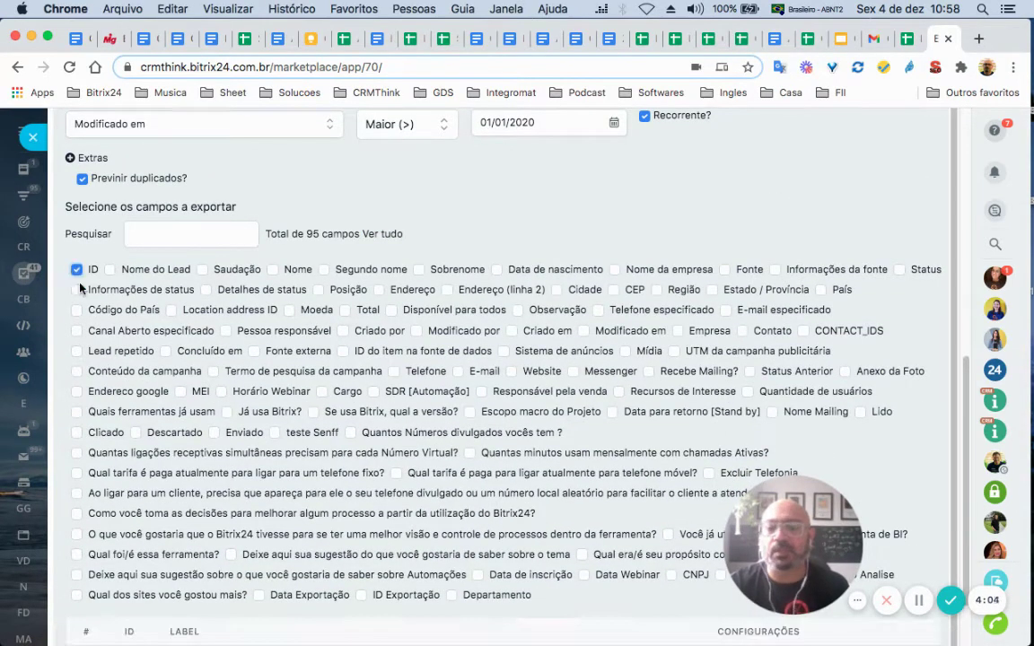
{"action": "left_click", "coordinate": [110, 270]}
{"action": "left_click", "coordinate": [272, 271]}
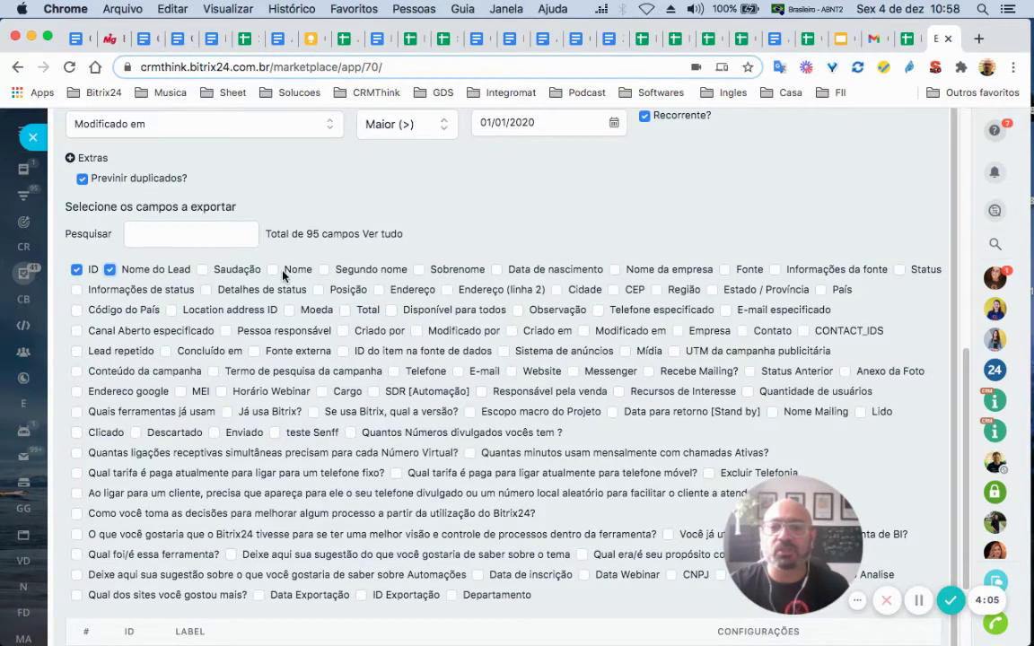
- Search the export fields for "st" and add Status
{"action": "left_click", "coordinate": [250, 237]}
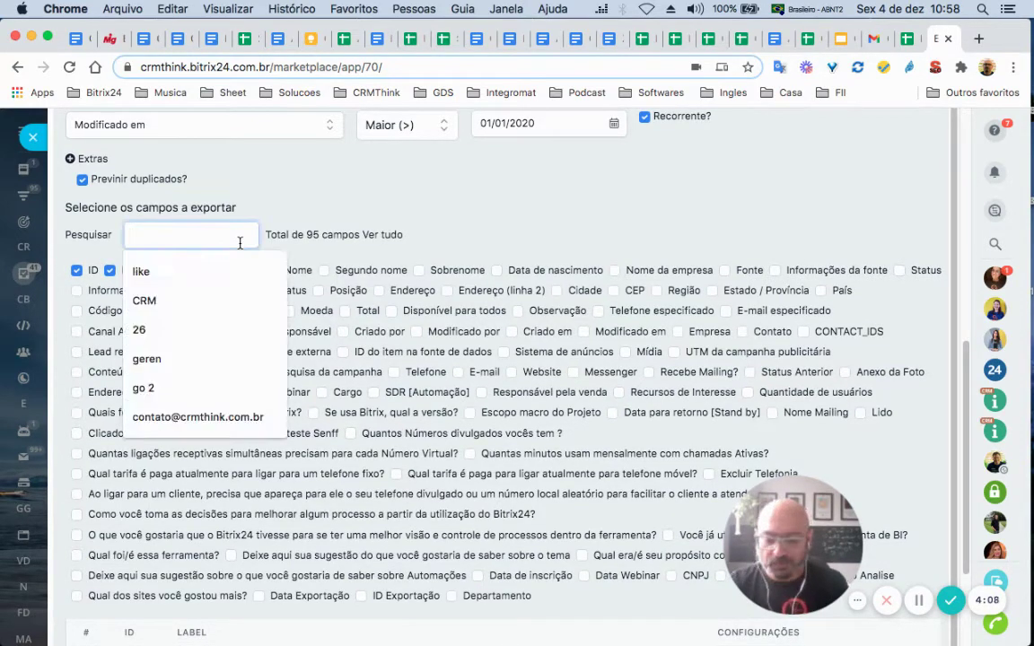
{"action": "type", "text": "st"}
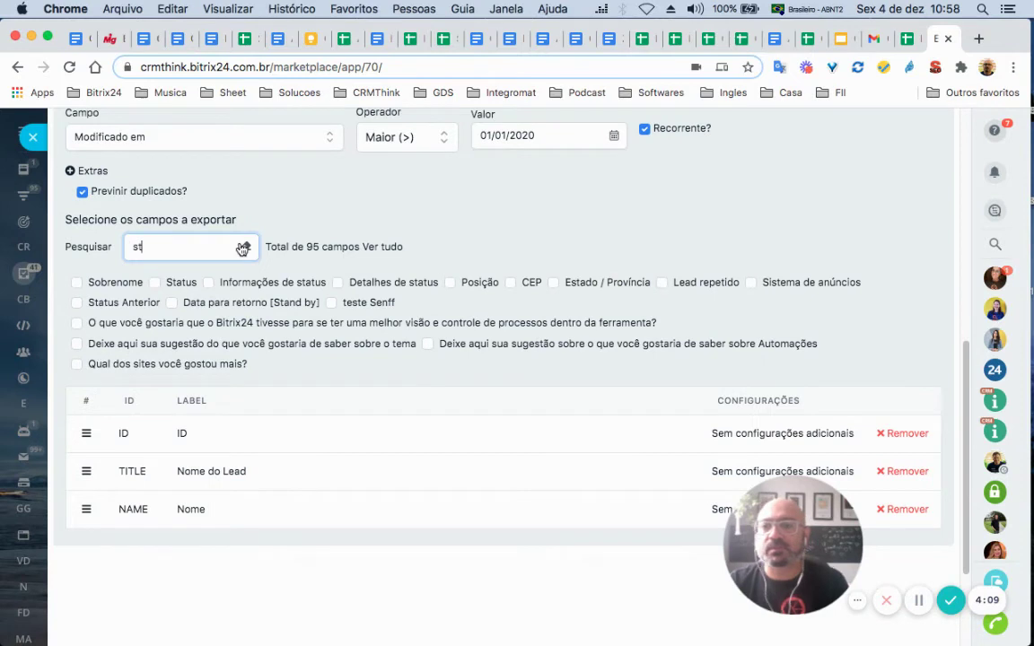
{"action": "left_click", "coordinate": [168, 283]}
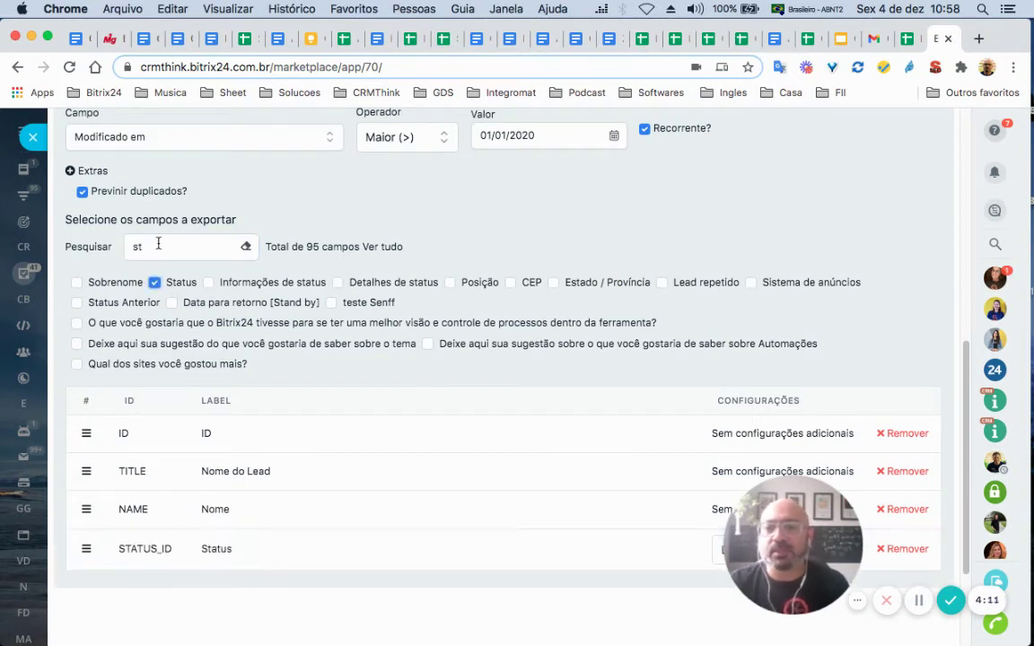
{"action": "double_click", "coordinate": [230, 246]}
{"action": "type", "text": "mo"}
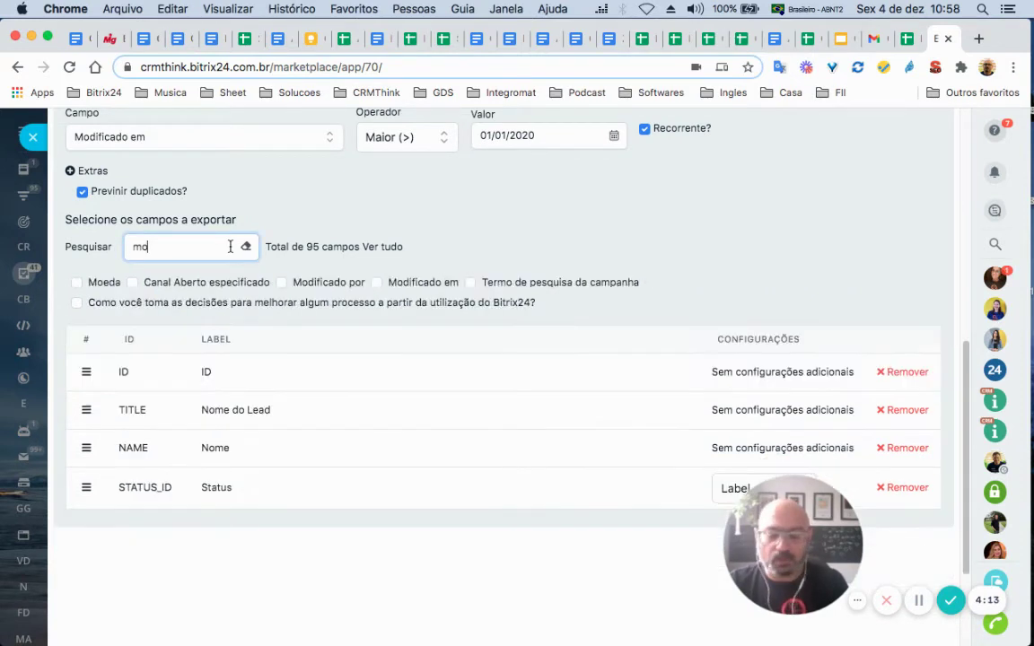
{"action": "type", "text": "l"}
{"action": "key", "text": "BackSpace"}
{"action": "key", "text": "BackSpace"}
{"action": "key", "text": "BackSpace"}
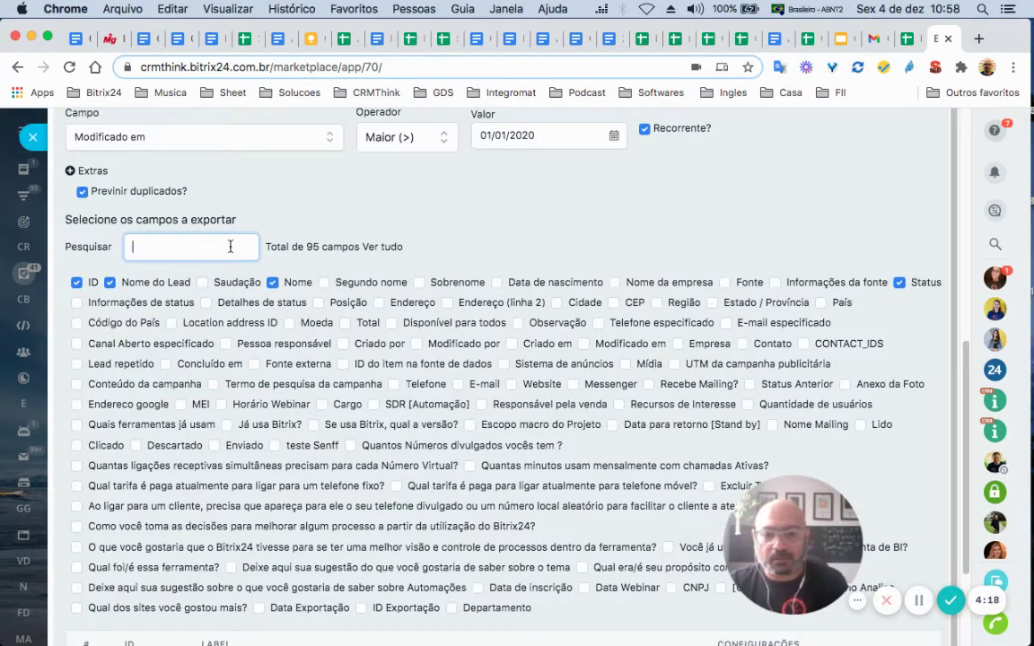
- Find and add the Data Exportação, Modificado em and Modificado por fields, searching for "data" and "modi"
{"action": "type", "text": "data"}
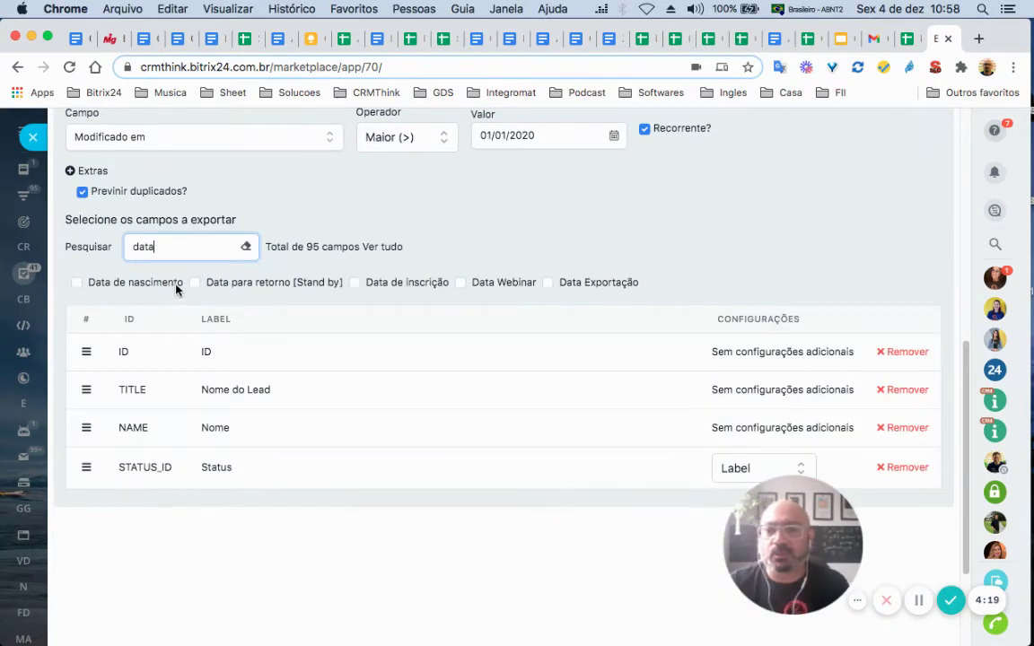
{"action": "left_click", "coordinate": [552, 283]}
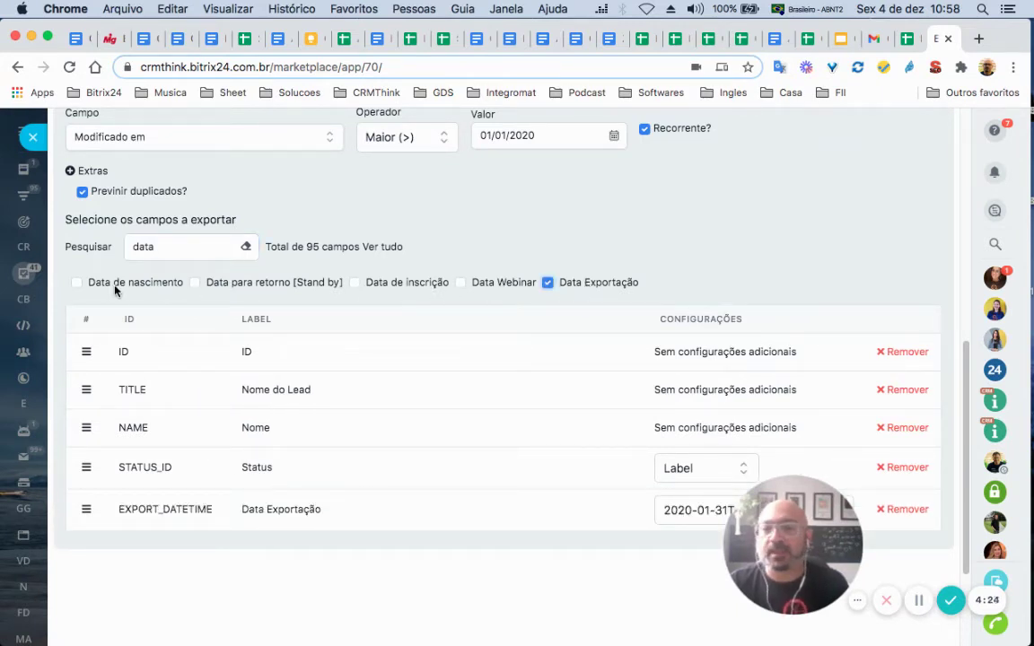
{"action": "left_click_drag", "start_coordinate": [172, 245], "coordinate": [102, 255]}
{"action": "key", "text": "BackSpace"}
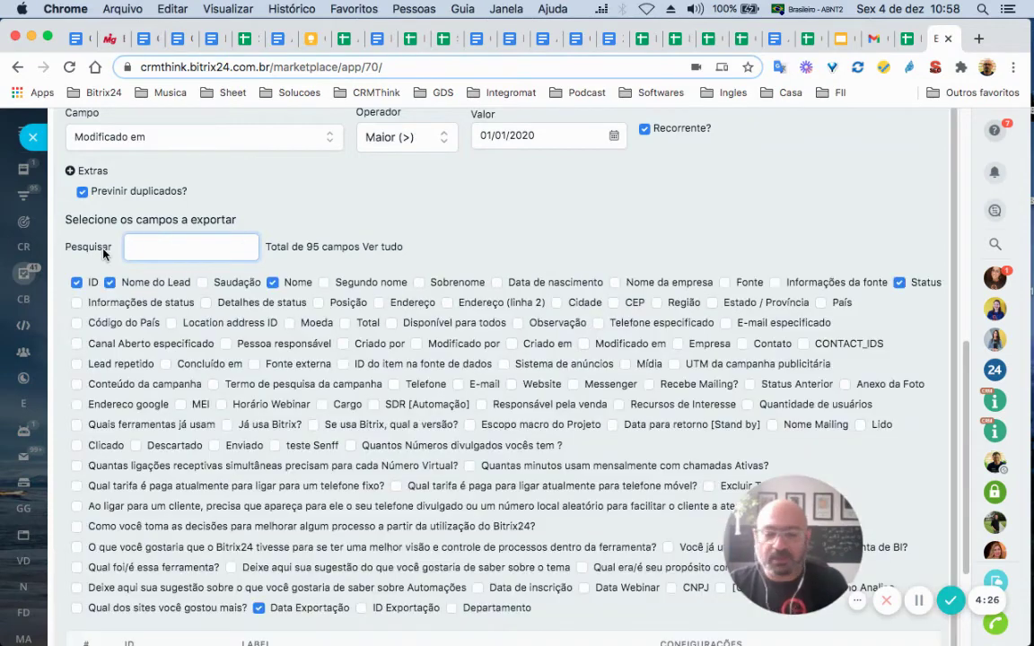
{"action": "type", "text": "modi"}
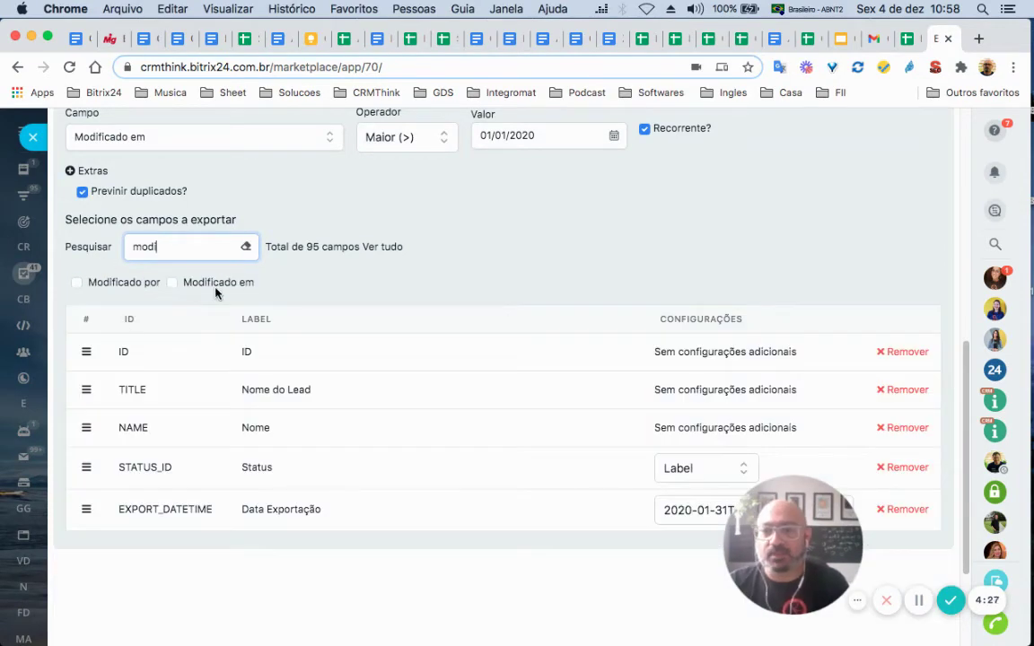
{"action": "left_click", "coordinate": [173, 283]}
{"action": "left_click", "coordinate": [77, 283]}
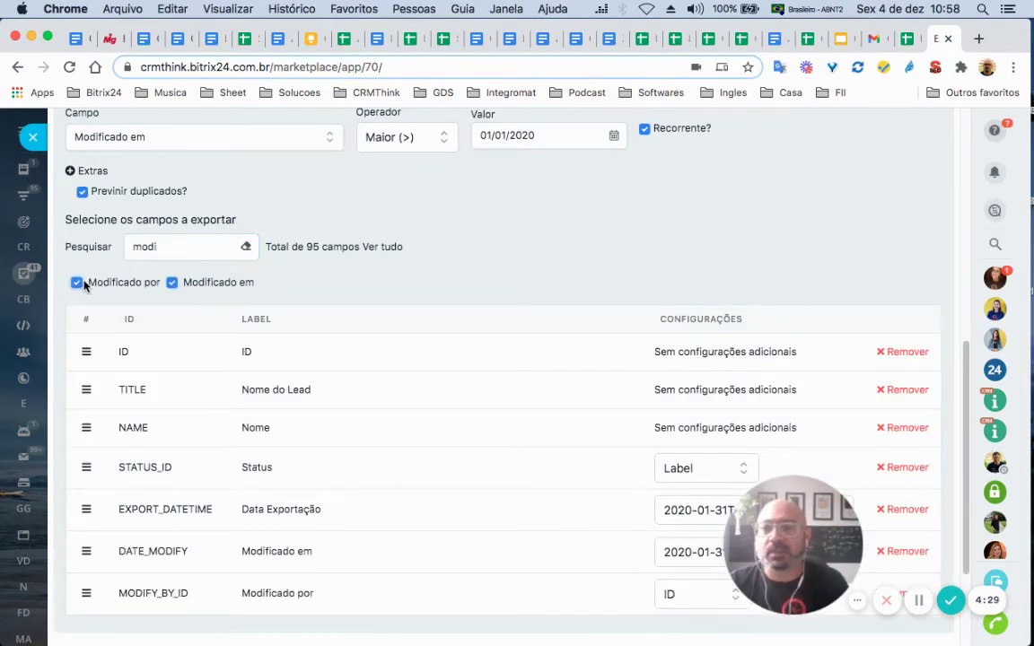
- Clear the field search, add Recursos de Interesse, E-mail especificado and Moeda to the export, and collapse the field list
{"action": "double_click", "coordinate": [127, 247]}
{"action": "key", "text": "BackSpace"}
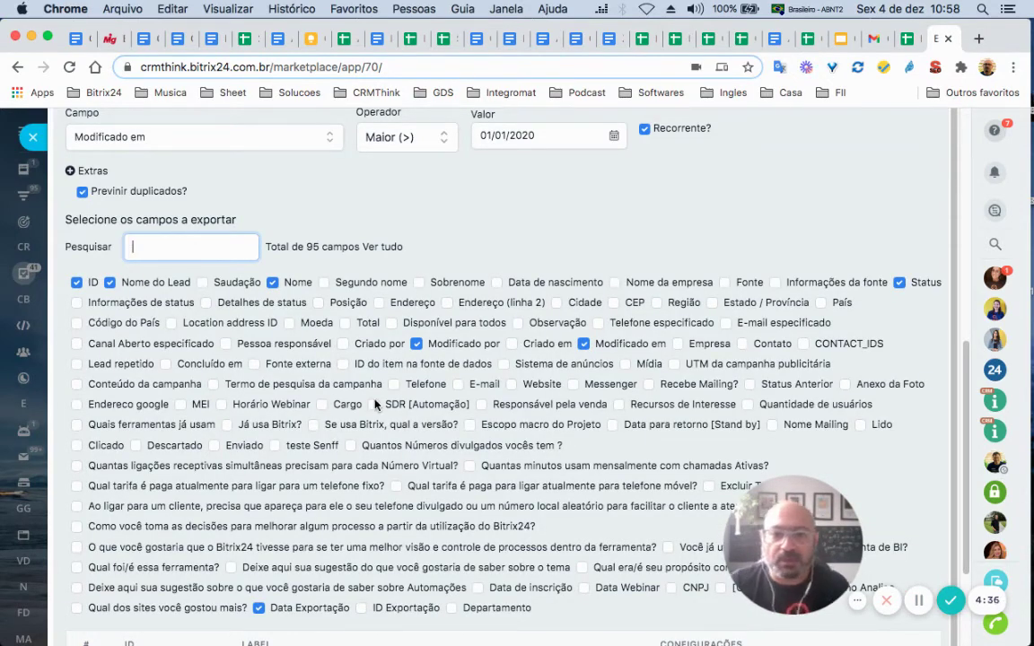
{"action": "left_click", "coordinate": [650, 406]}
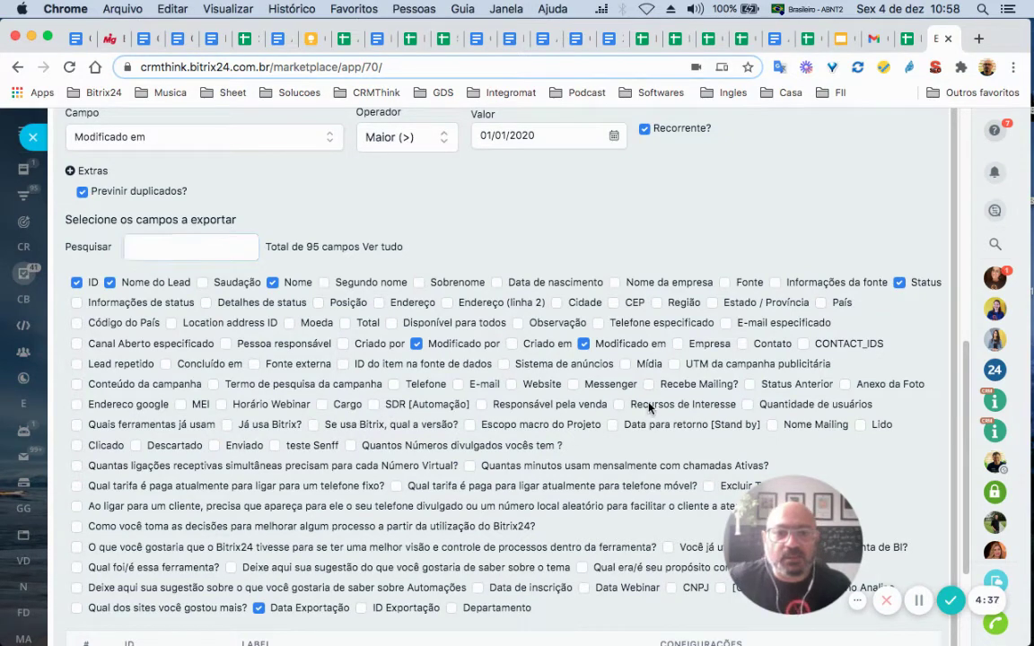
{"action": "scroll", "coordinate": [650, 406], "scroll_direction": "down", "scroll_amount": 1}
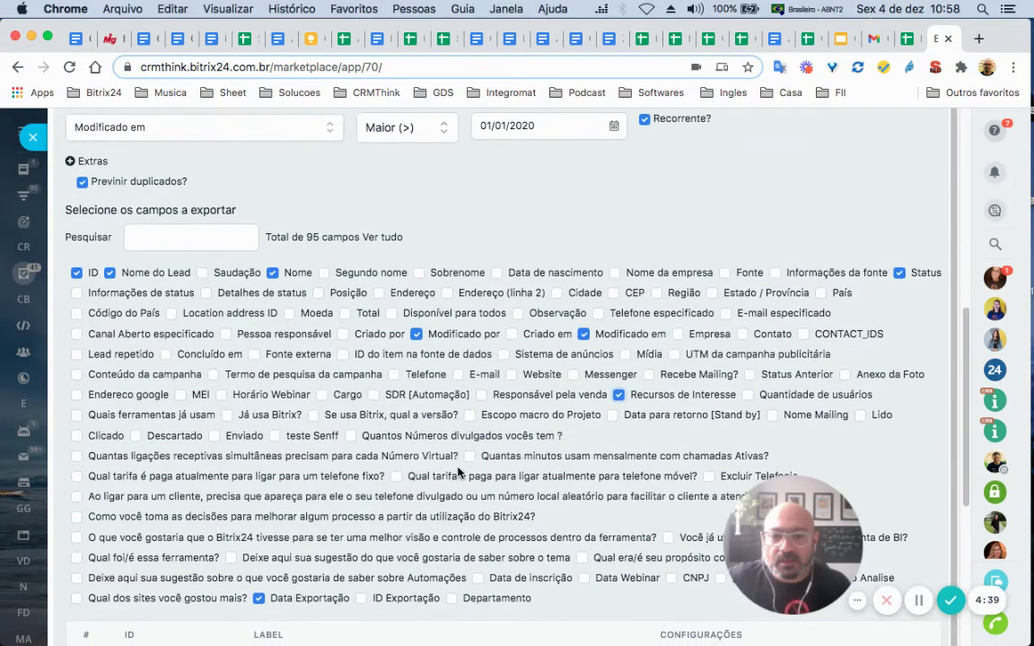
{"action": "left_click", "coordinate": [729, 312]}
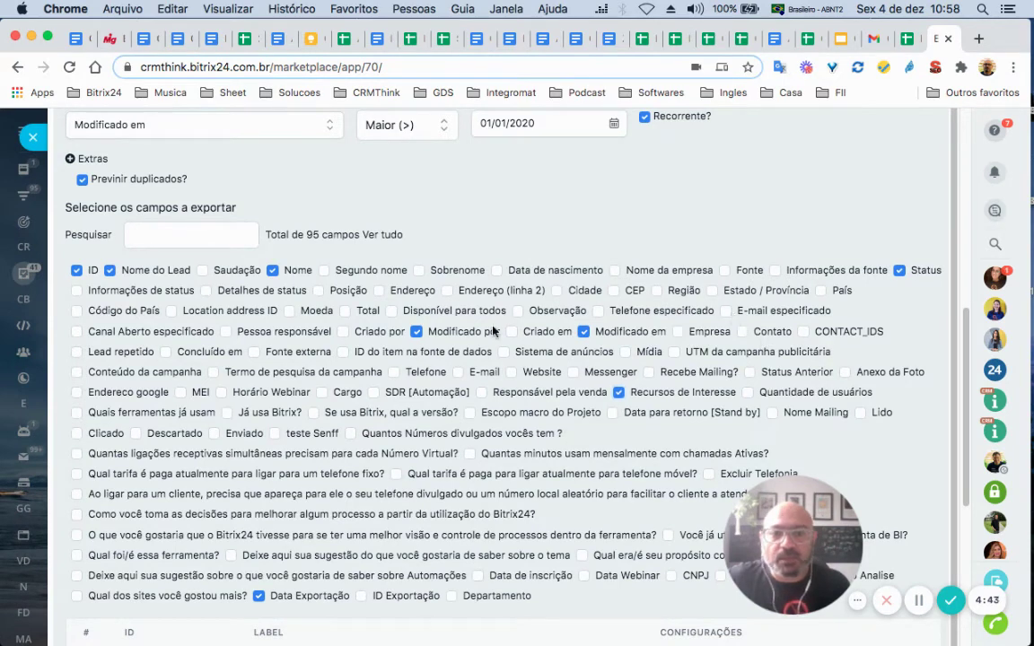
{"action": "left_click", "coordinate": [289, 311]}
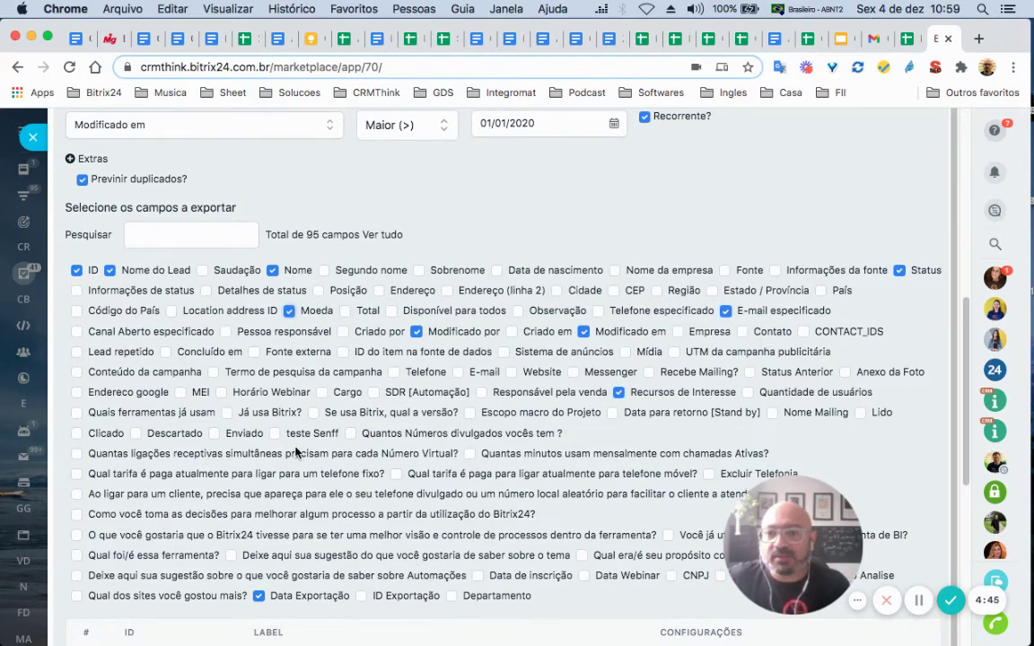
{"action": "scroll", "coordinate": [297, 452], "scroll_direction": "down", "scroll_amount": 5}
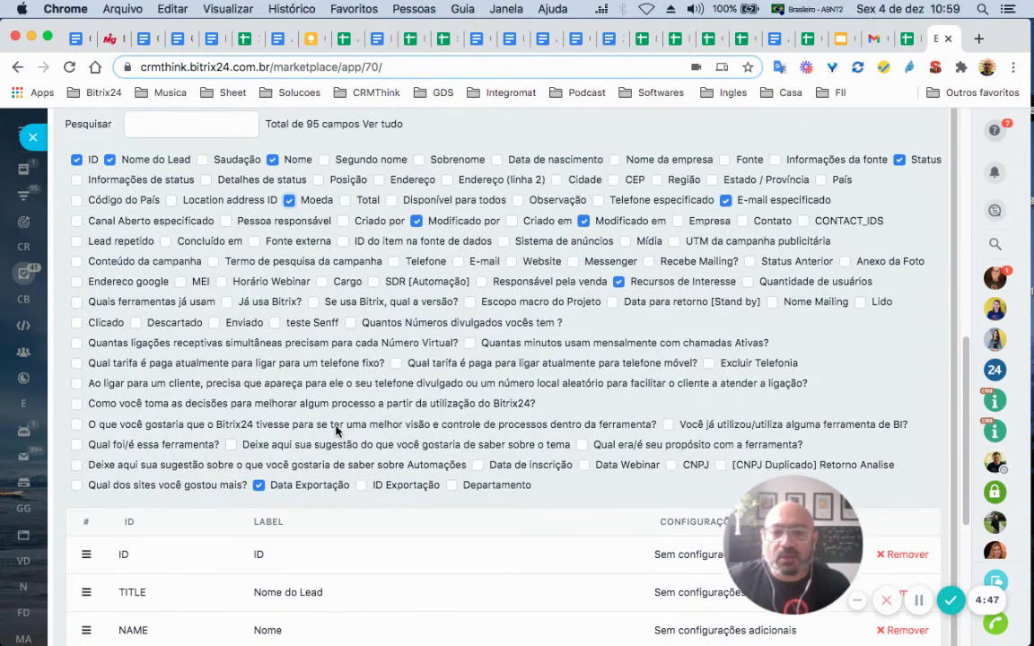
{"action": "scroll", "coordinate": [301, 386], "scroll_direction": "up", "scroll_amount": 1}
{"action": "scroll", "coordinate": [301, 161], "scroll_direction": "up", "scroll_amount": 3}
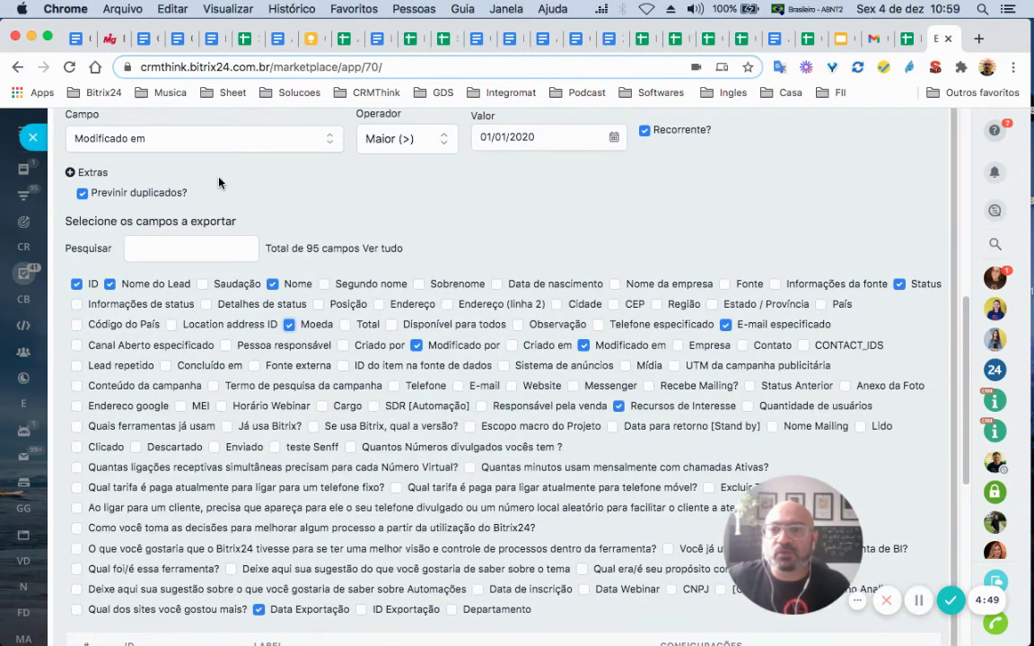
{"action": "left_click", "coordinate": [395, 252]}
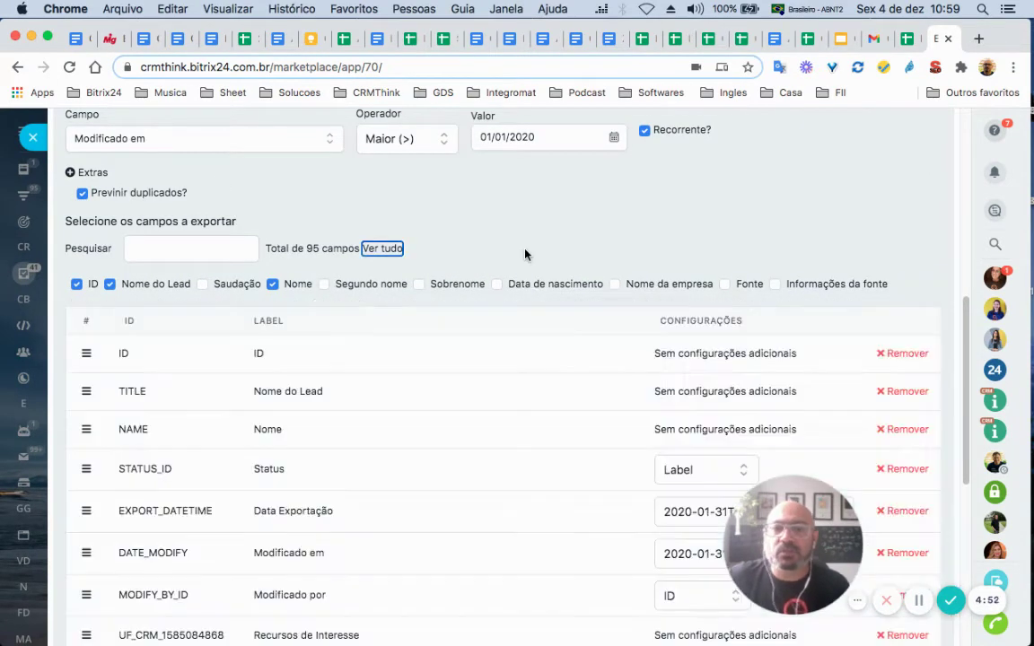
- Examine the selected fields' order handles, IDs and editable labels, including the label of Recursos de Interesse
{"action": "scroll", "coordinate": [247, 312], "scroll_direction": "down", "scroll_amount": 3}
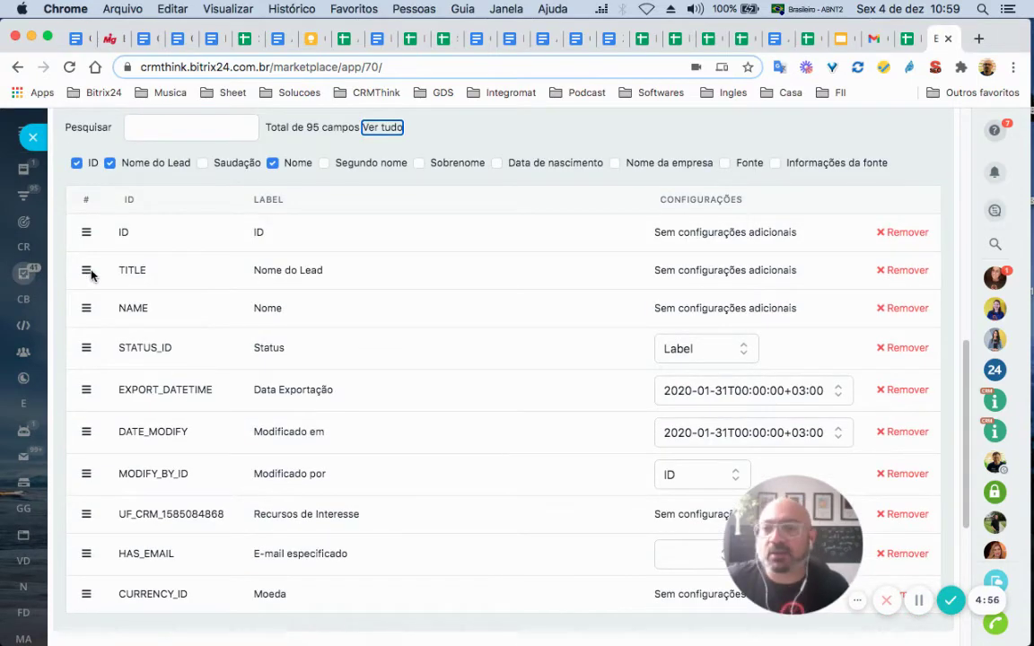
{"action": "mouse_move", "coordinate": [82, 274]}
{"action": "left_mouse_down"}
{"action": "mouse_move", "coordinate": [83, 233]}
{"action": "mouse_move", "coordinate": [85, 274]}
{"action": "left_mouse_up"}
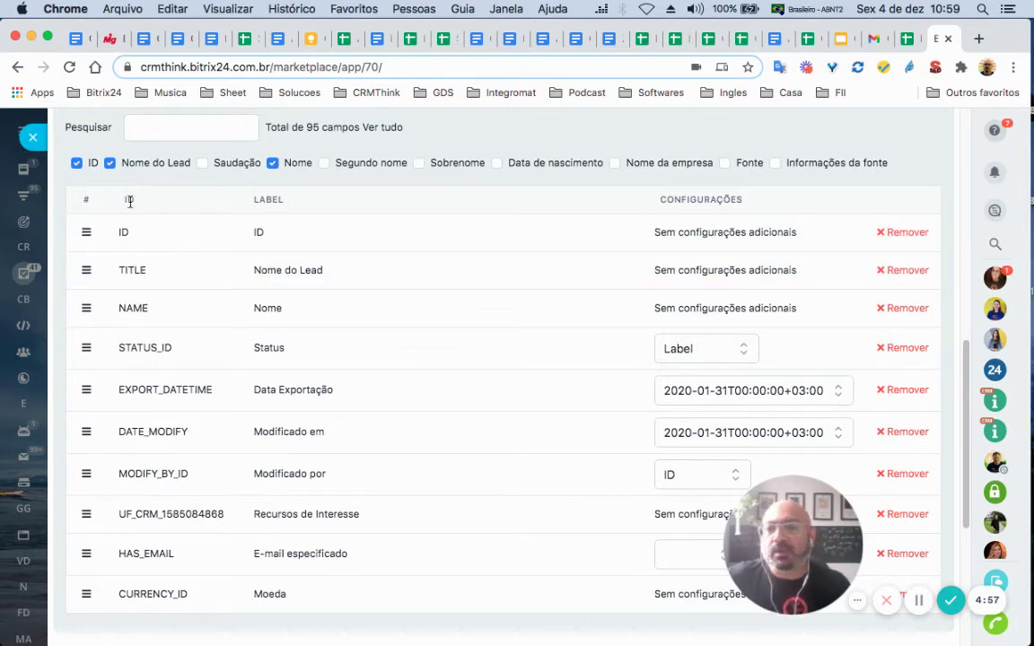
{"action": "double_click", "coordinate": [123, 514]}
{"action": "left_click", "coordinate": [335, 513]}
{"action": "left_click_drag", "start_coordinate": [377, 513], "coordinate": [238, 518]}
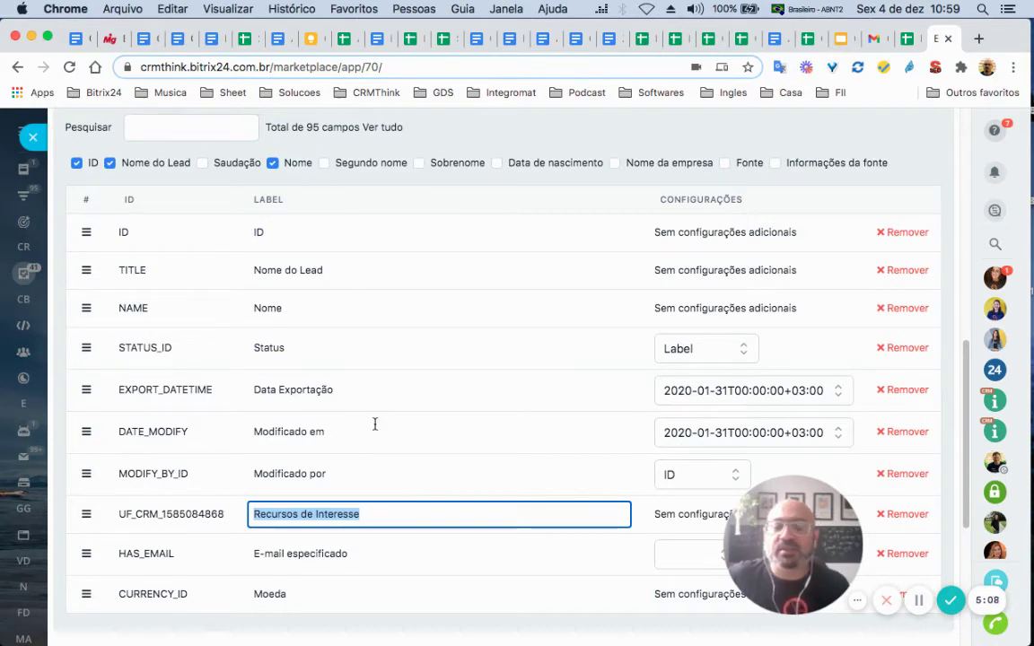
{"action": "scroll", "coordinate": [378, 508], "scroll_direction": "down", "scroll_amount": 1}
{"action": "left_click", "coordinate": [383, 501]}
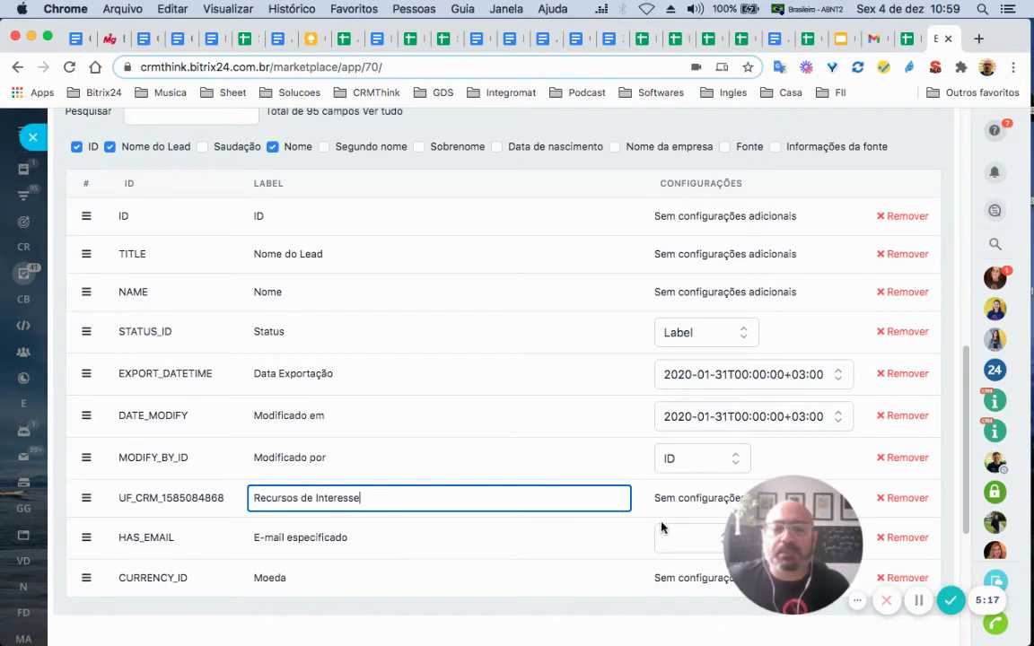
{"action": "scroll", "coordinate": [617, 363], "scroll_direction": "up", "scroll_amount": 1}
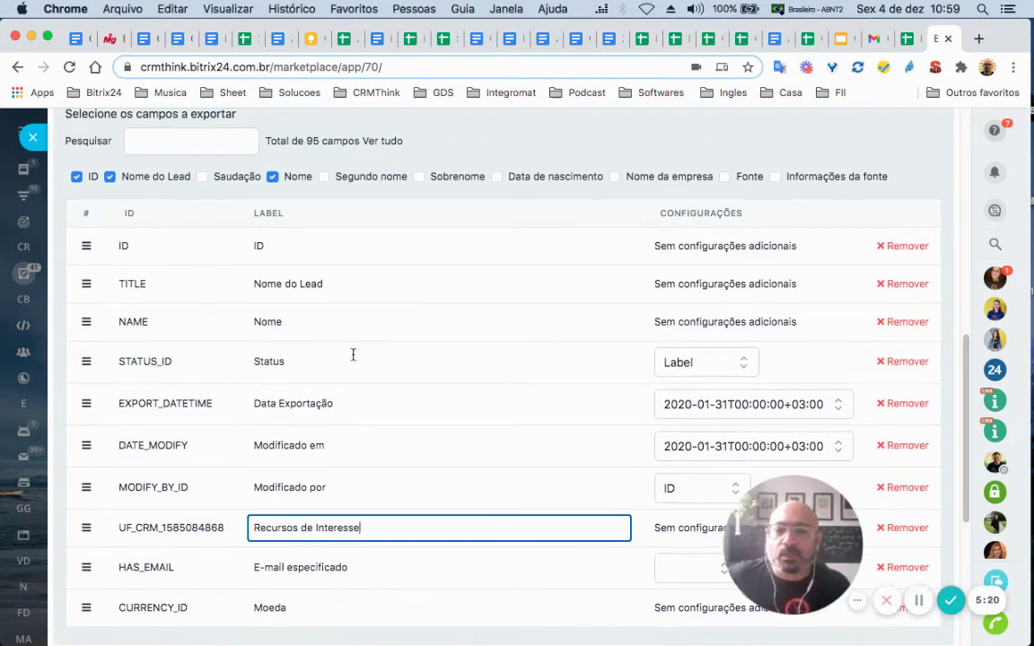
- Inspect the Status field's label and its display format options, keeping Label selected
{"action": "left_click", "coordinate": [269, 361]}
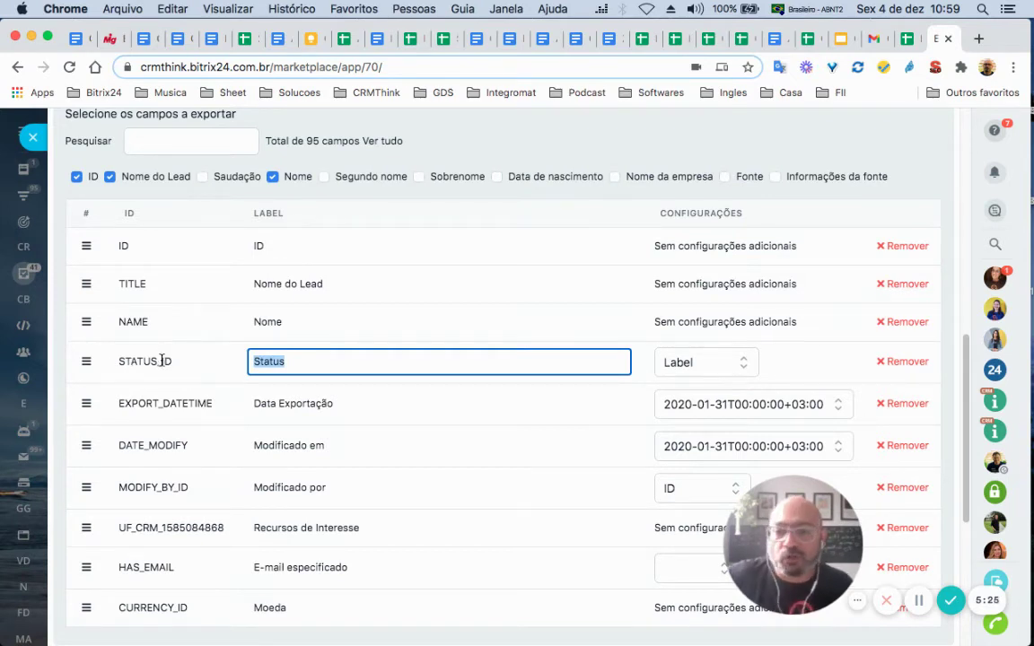
{"action": "left_click", "coordinate": [699, 363]}
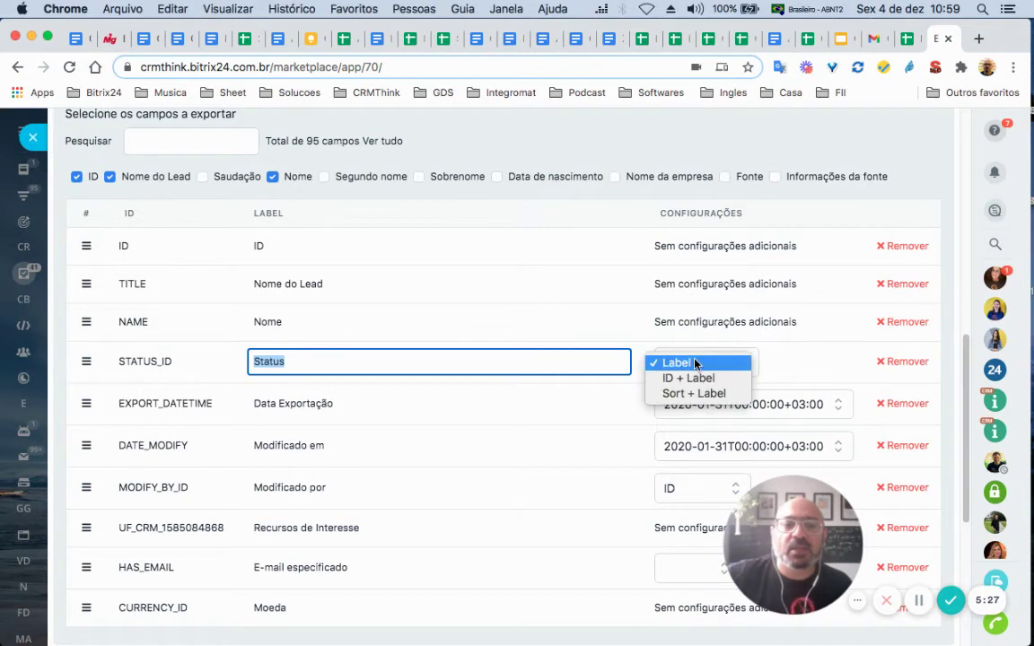
{"action": "left_click", "coordinate": [672, 363]}
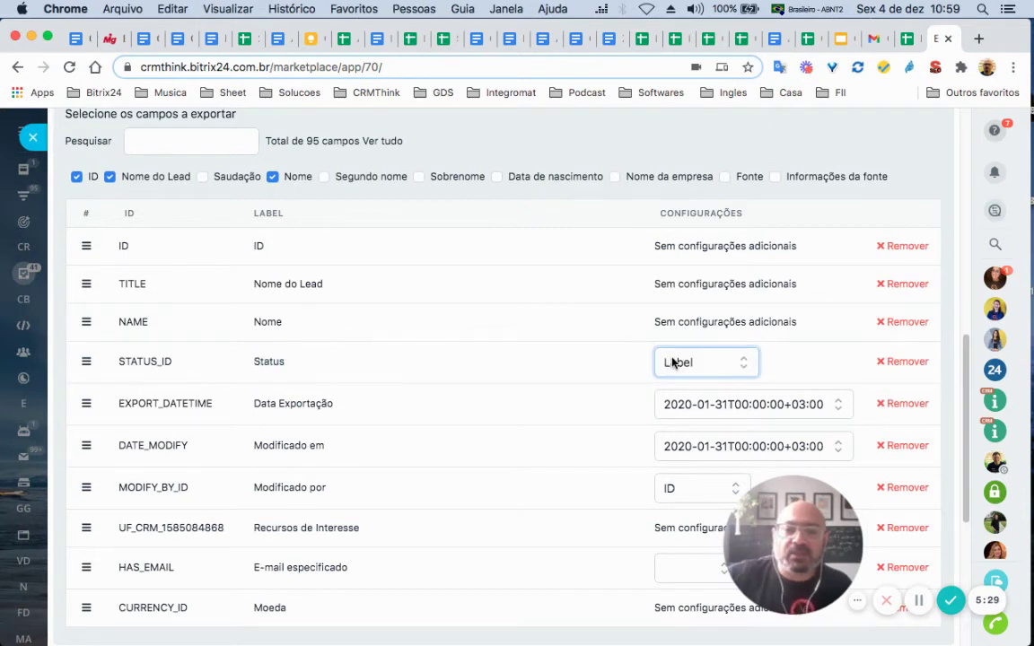
{"action": "left_click", "coordinate": [671, 362]}
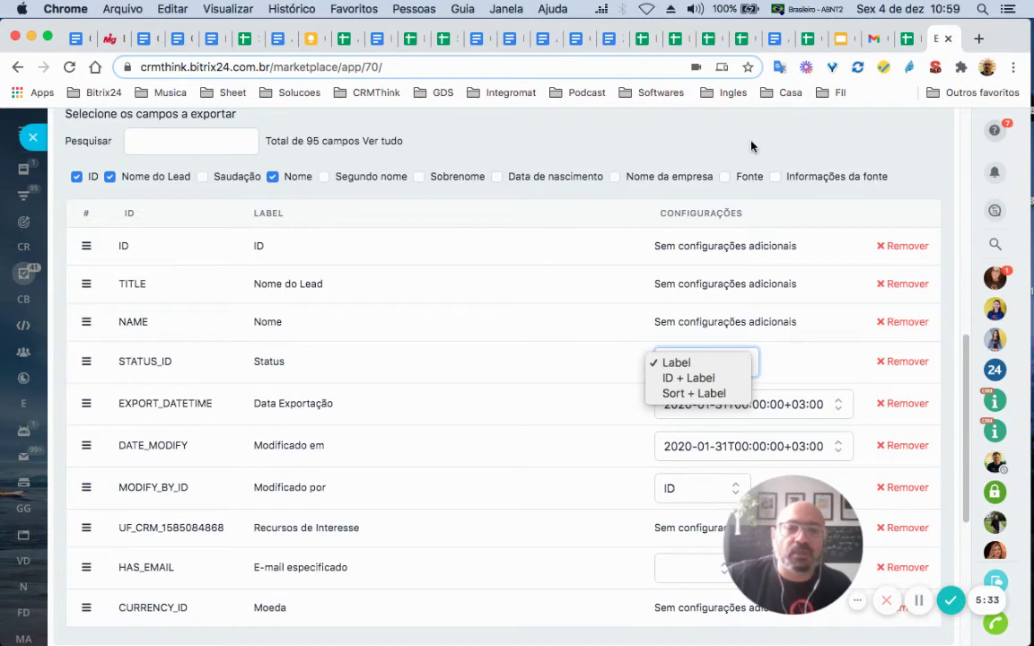
{"action": "left_click", "coordinate": [681, 340]}
- Set the date format of the Data Exportação field to 31/12/2020
{"action": "scroll", "coordinate": [685, 338], "scroll_direction": "down", "scroll_amount": 1}
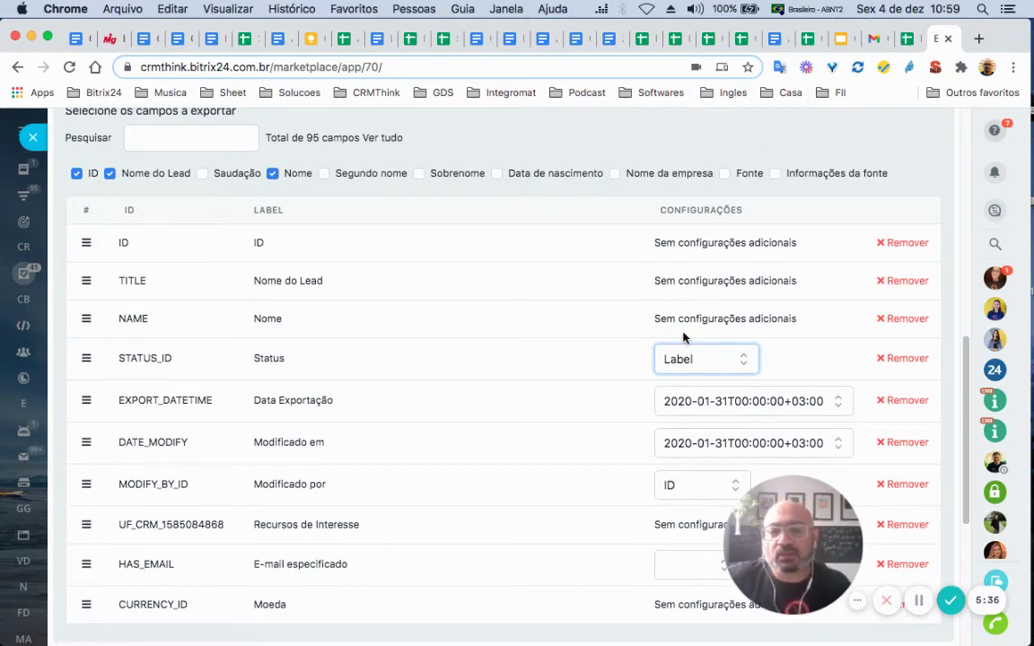
{"action": "scroll", "coordinate": [628, 359], "scroll_direction": "down", "scroll_amount": 3}
{"action": "left_click", "coordinate": [808, 334]}
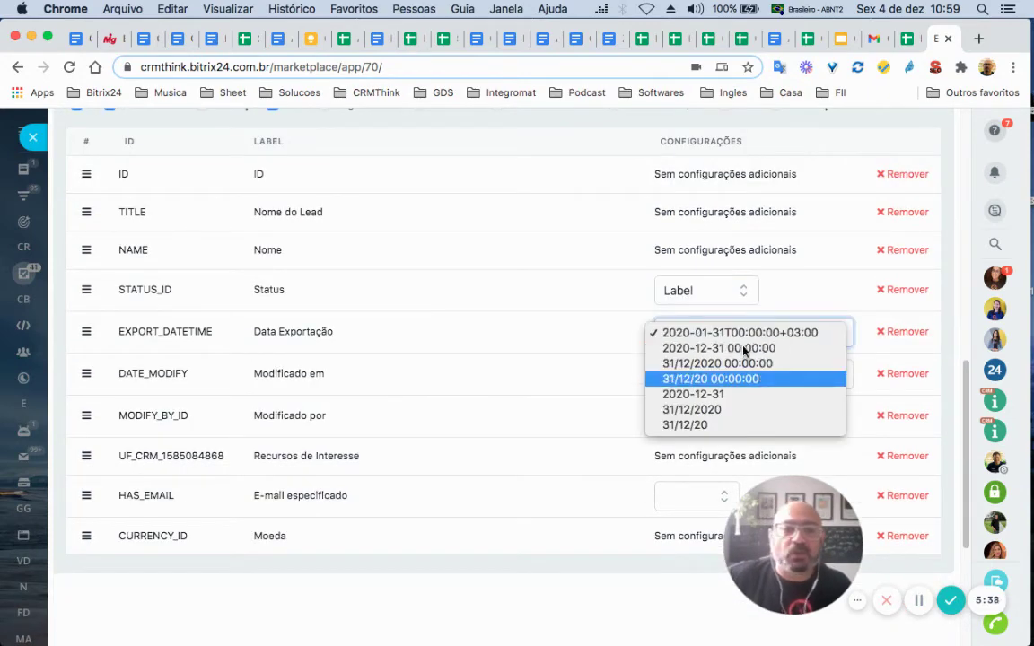
{"action": "left_click", "coordinate": [747, 412]}
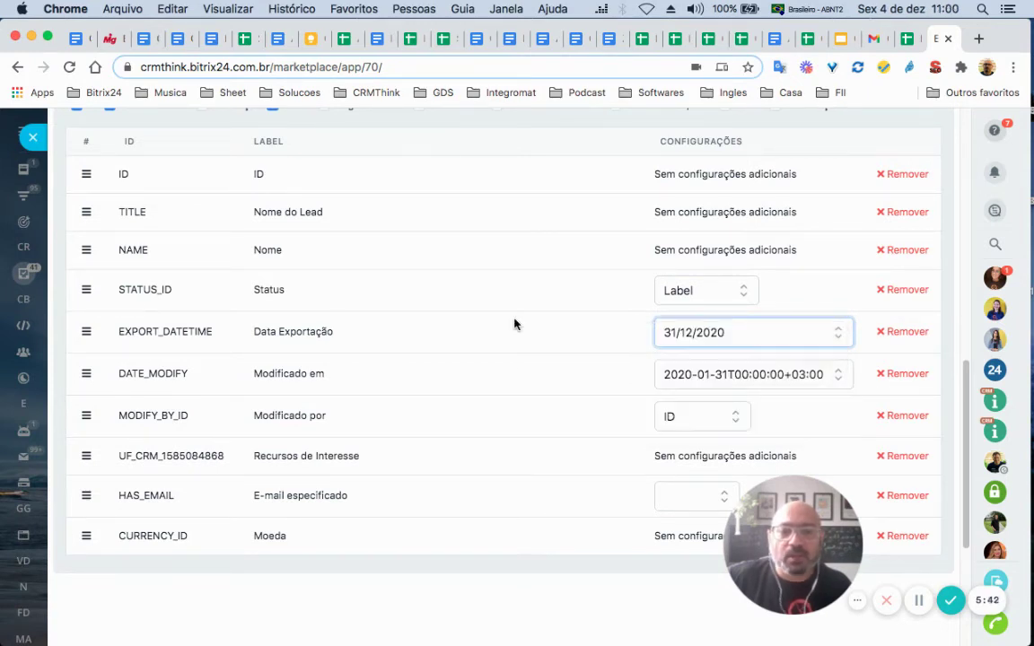
- Set the Modificado por field's format to Nome and the E-mail especificado field's format to Sim/Nao
{"action": "scroll", "coordinate": [517, 323], "scroll_direction": "down", "scroll_amount": 2}
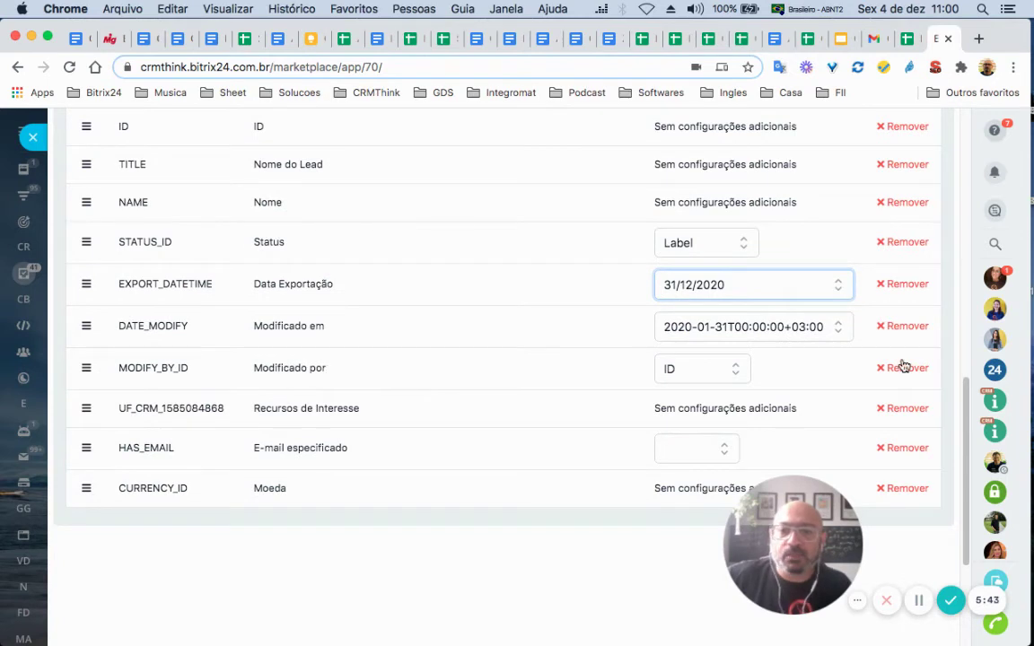
{"action": "left_click", "coordinate": [718, 366]}
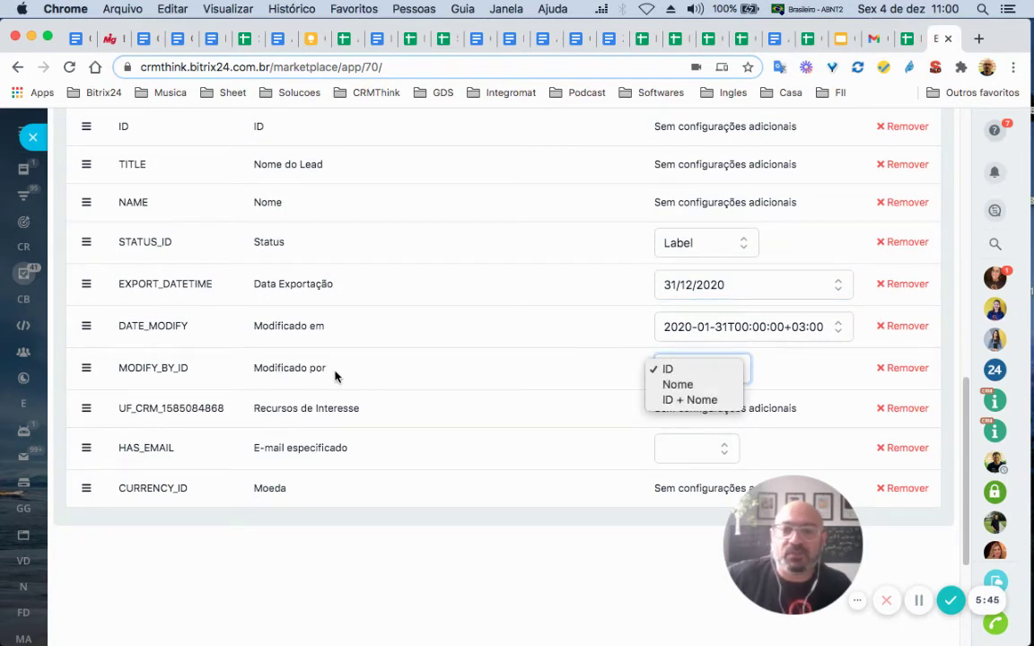
{"action": "left_click", "coordinate": [675, 387]}
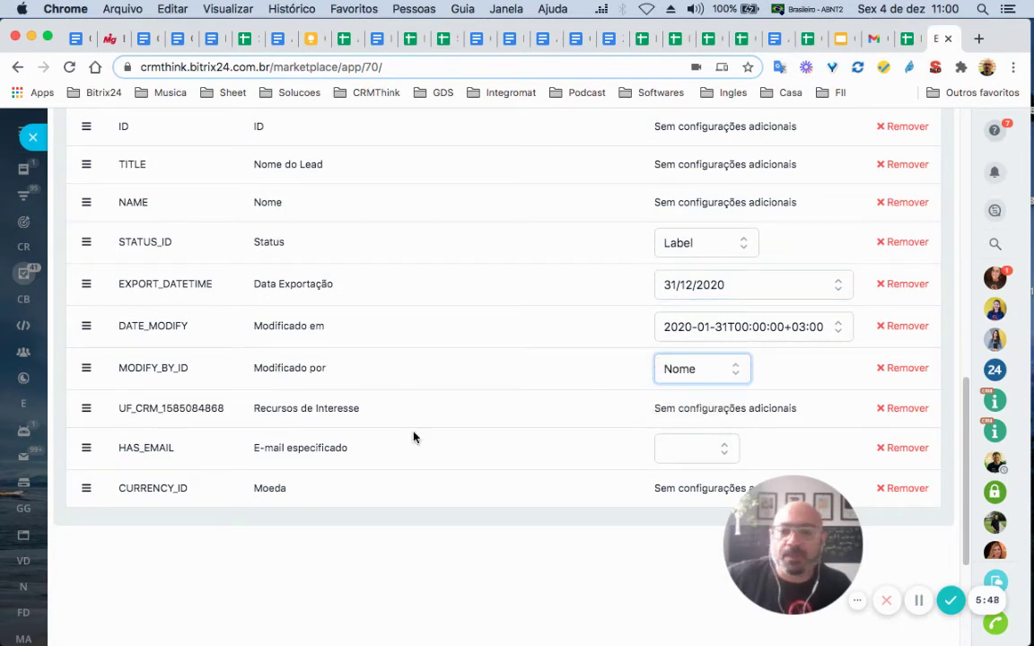
{"action": "left_click", "coordinate": [697, 449]}
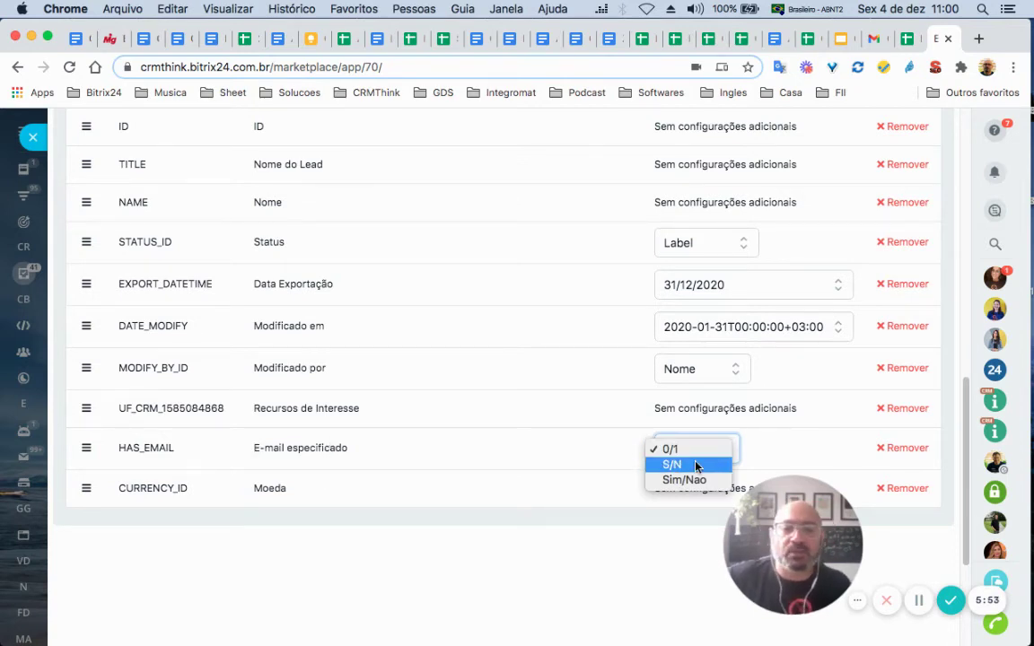
{"action": "left_click", "coordinate": [697, 481]}
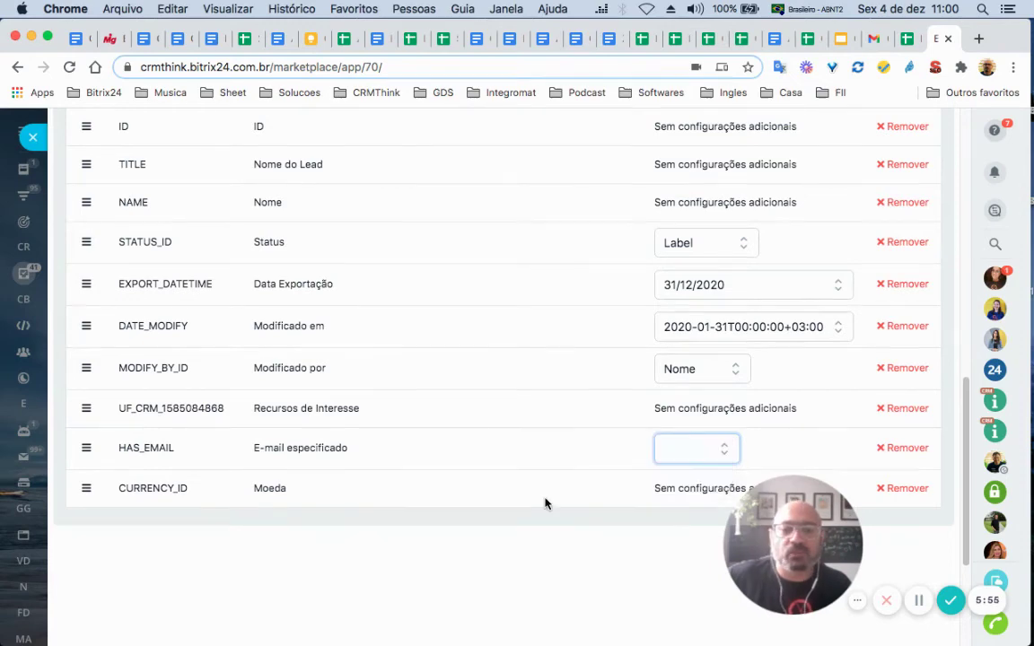
- Review the lead filter, the duplicate prevention option and the display formats chosen for the selected export fields
{"action": "scroll", "coordinate": [544, 504], "scroll_direction": "up", "scroll_amount": 3}
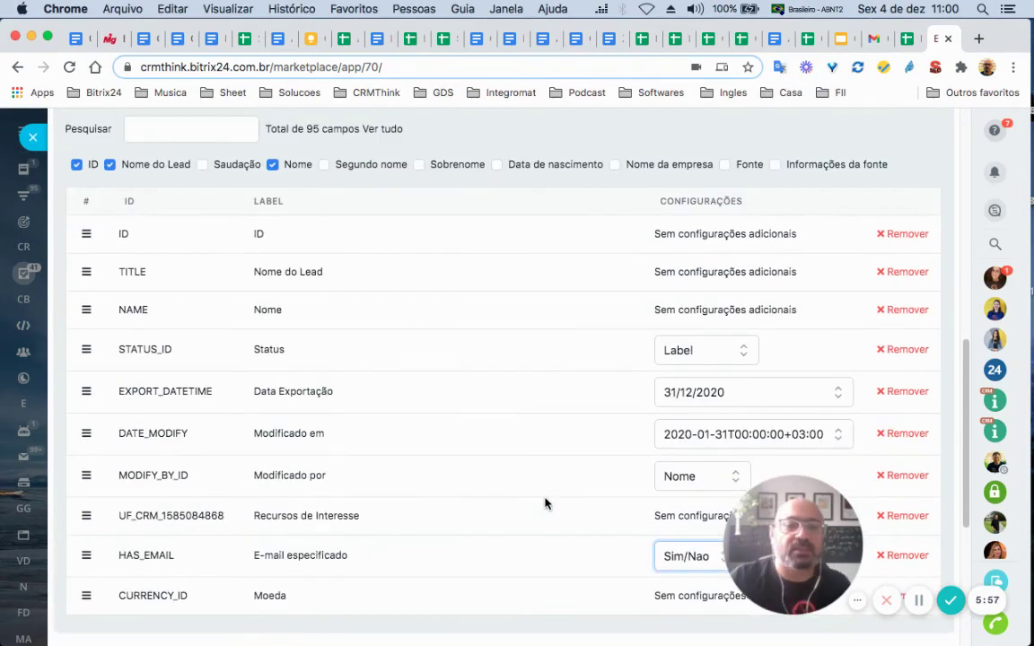
{"action": "scroll", "coordinate": [544, 503], "scroll_direction": "down", "scroll_amount": 4}
{"action": "scroll", "coordinate": [544, 504], "scroll_direction": "up", "scroll_amount": 12}
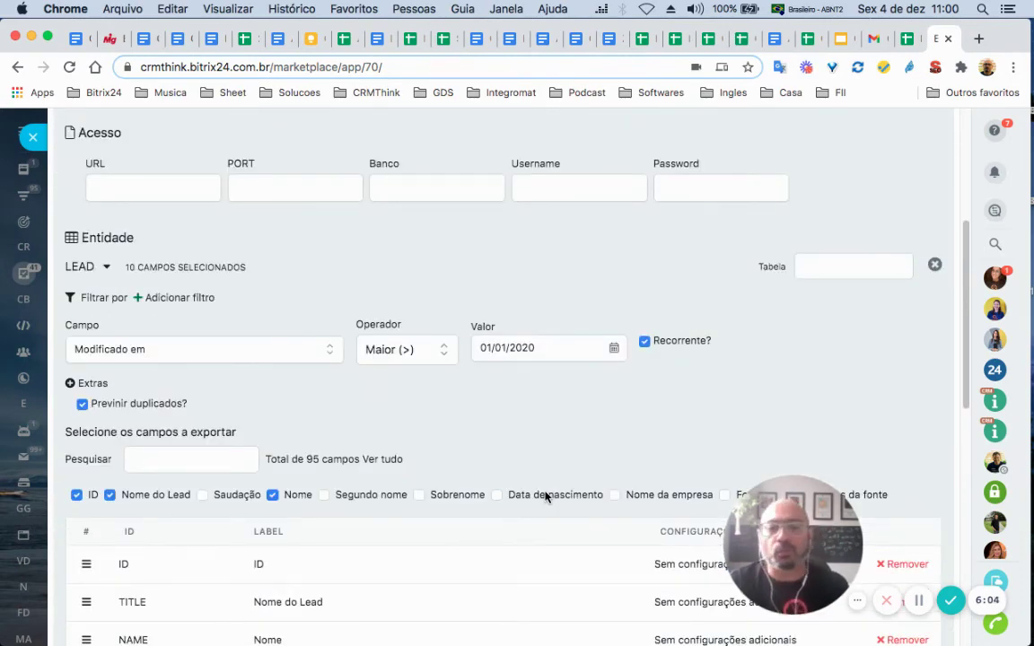
{"action": "scroll", "coordinate": [545, 496], "scroll_direction": "down", "scroll_amount": 3}
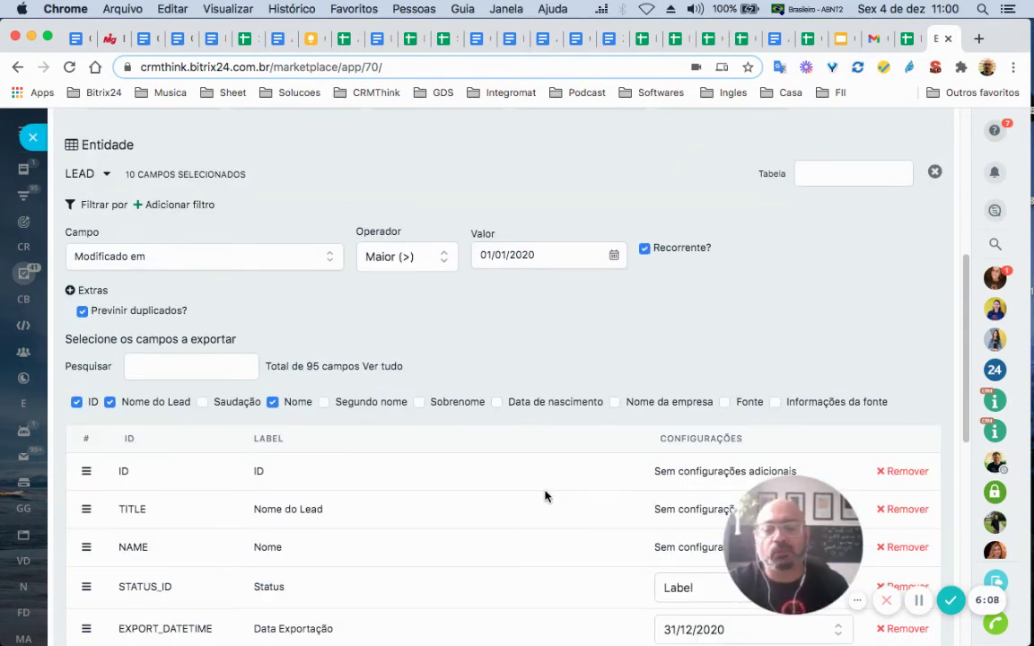
{"action": "scroll", "coordinate": [545, 496], "scroll_direction": "down", "scroll_amount": 6}
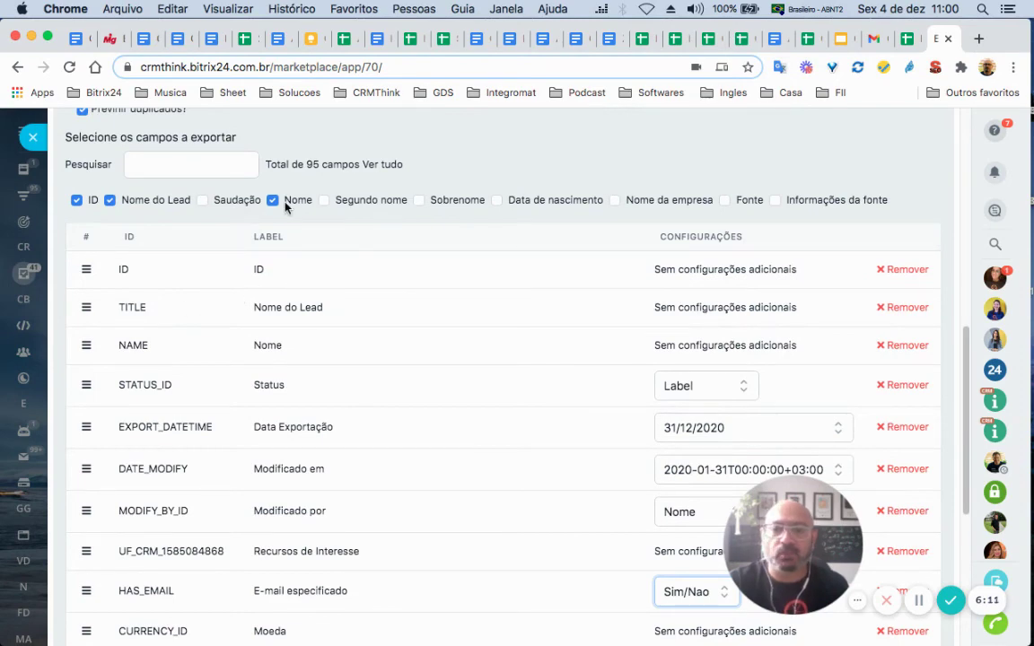
{"action": "scroll", "coordinate": [666, 329], "scroll_direction": "down", "scroll_amount": 5}
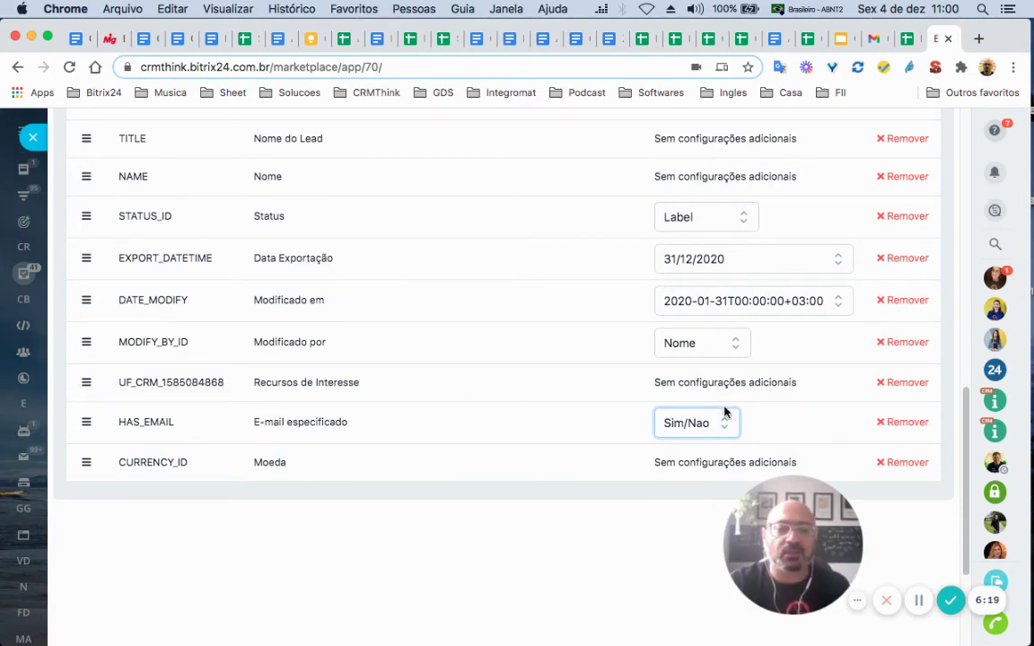
{"action": "scroll", "coordinate": [724, 412], "scroll_direction": "up", "scroll_amount": 3}
{"action": "scroll", "coordinate": [724, 412], "scroll_direction": "down", "scroll_amount": 2}
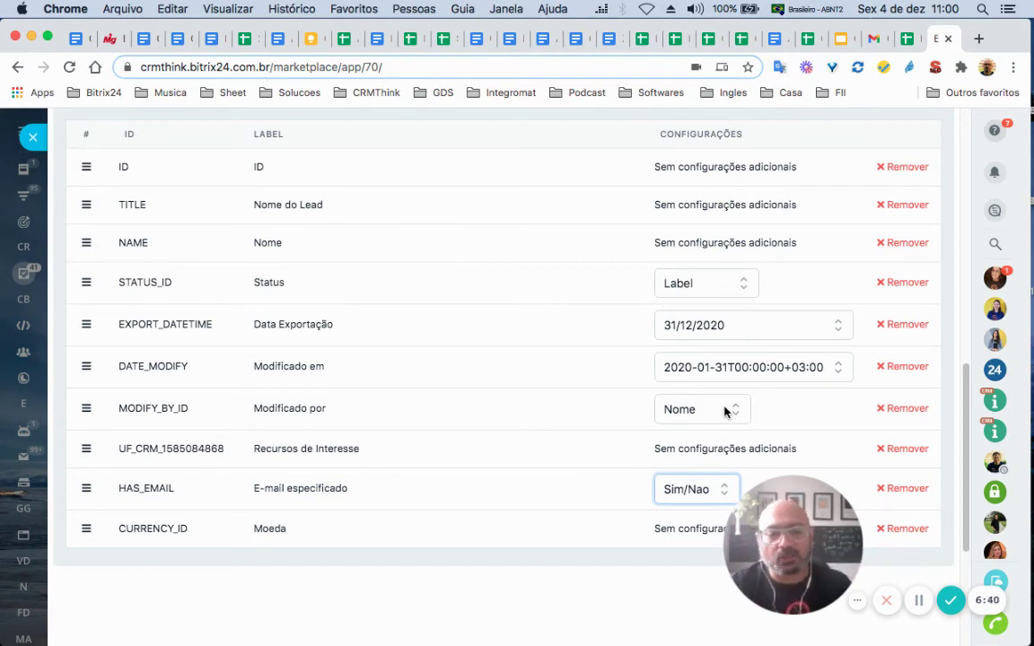
- Examine the whole export registration, from title, hourly schedule and MySQL access fields down to the lead entity's filter and field table
{"action": "scroll", "coordinate": [725, 412], "scroll_direction": "up", "scroll_amount": 5}
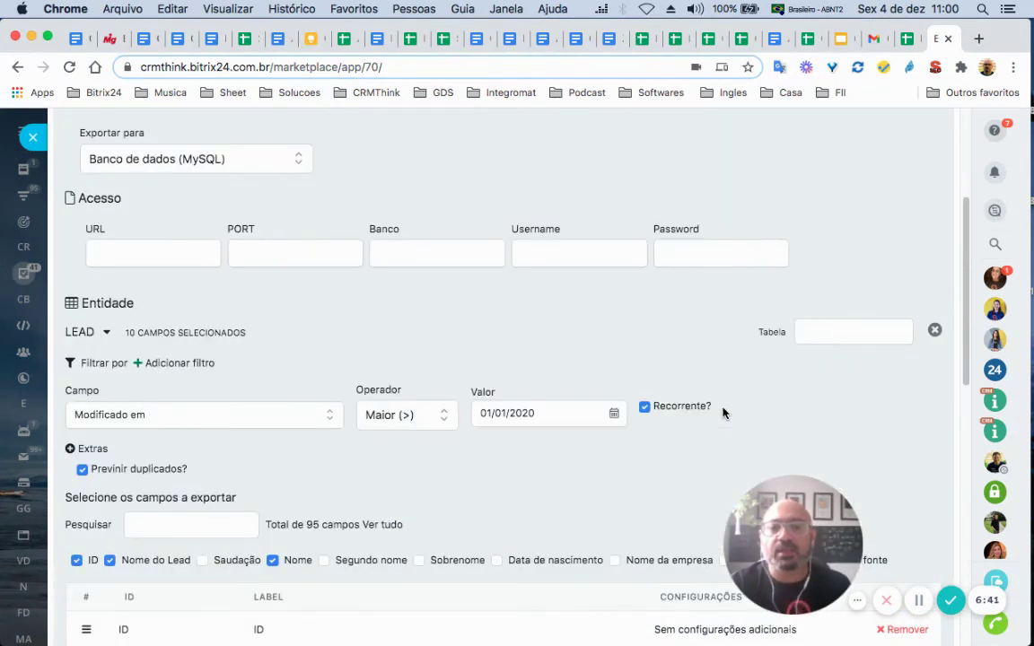
{"action": "scroll", "coordinate": [726, 411], "scroll_direction": "up", "scroll_amount": 3}
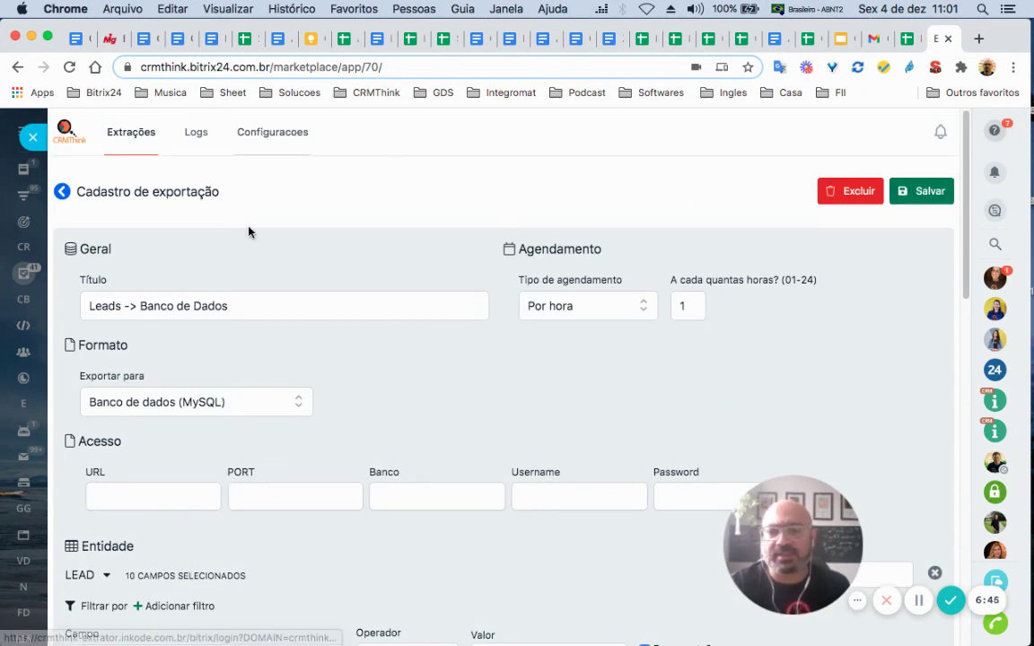
{"action": "scroll", "coordinate": [321, 300], "scroll_direction": "down", "scroll_amount": 1}
{"action": "scroll", "coordinate": [324, 307], "scroll_direction": "down", "scroll_amount": 1}
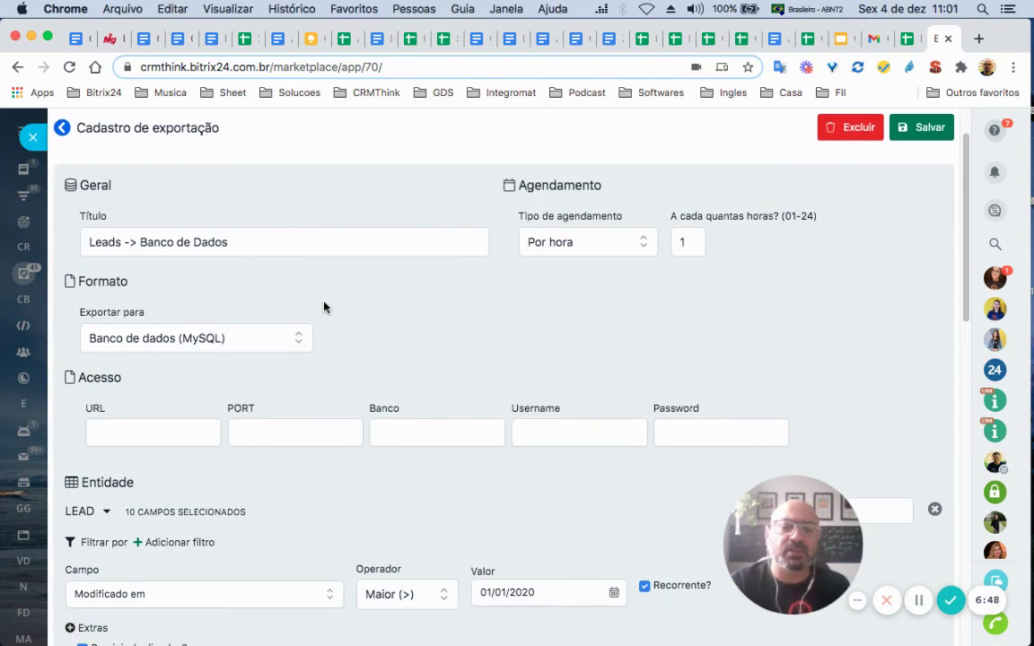
{"action": "scroll", "coordinate": [319, 307], "scroll_direction": "down", "scroll_amount": 5}
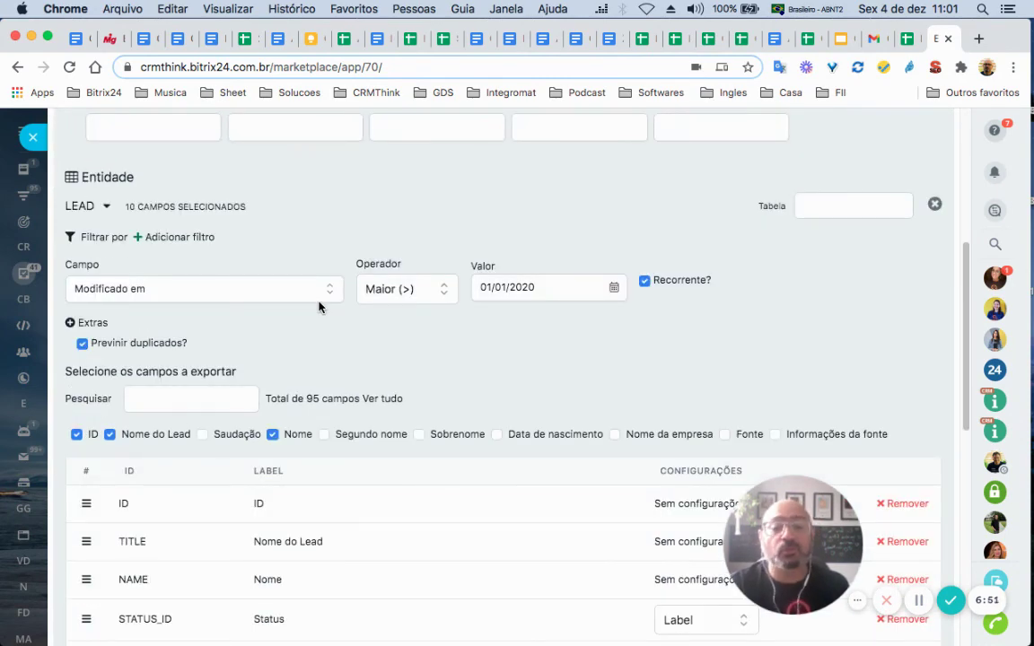
{"action": "scroll", "coordinate": [319, 307], "scroll_direction": "down", "scroll_amount": 3}
{"action": "scroll", "coordinate": [316, 278], "scroll_direction": "up", "scroll_amount": 7}
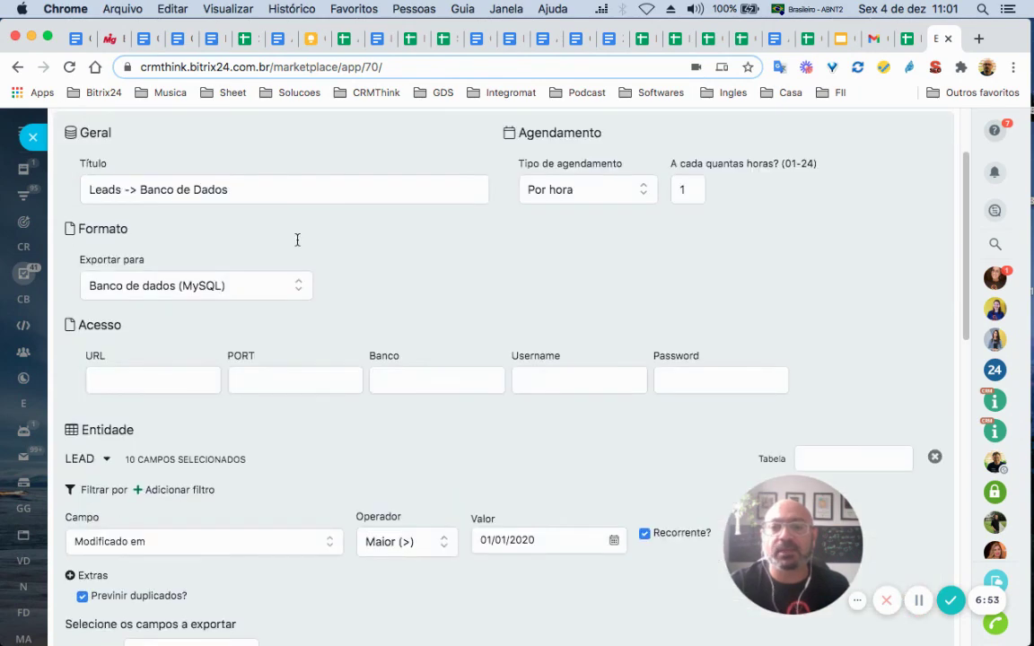
{"action": "scroll", "coordinate": [297, 240], "scroll_direction": "up", "scroll_amount": 2}
{"action": "scroll", "coordinate": [361, 288], "scroll_direction": "down", "scroll_amount": 2}
{"action": "scroll", "coordinate": [362, 288], "scroll_direction": "up", "scroll_amount": 2}
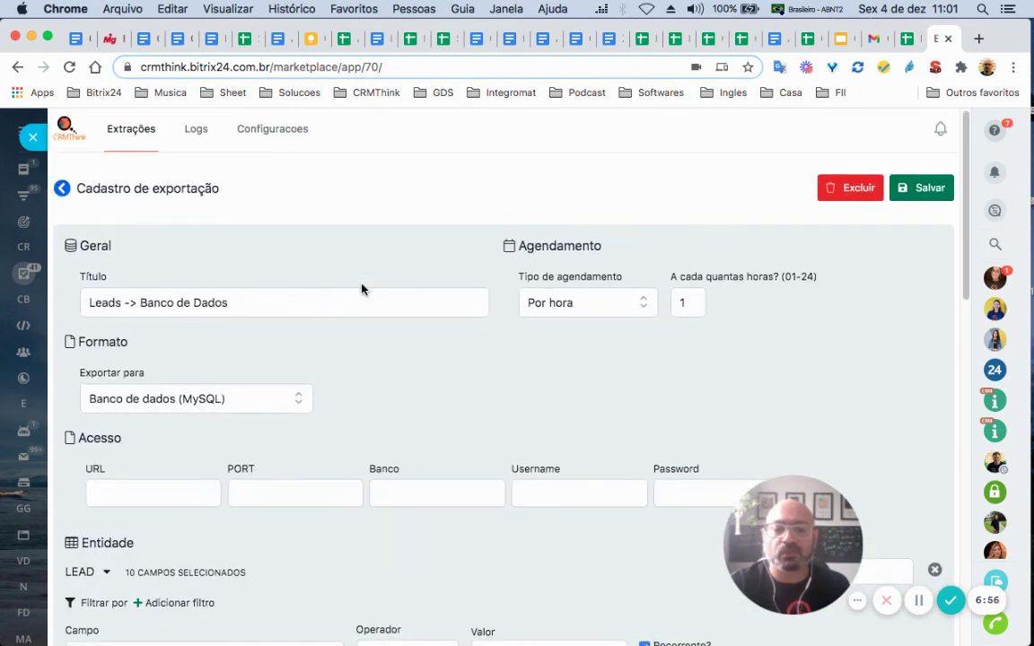
{"action": "scroll", "coordinate": [362, 288], "scroll_direction": "down", "scroll_amount": 10}
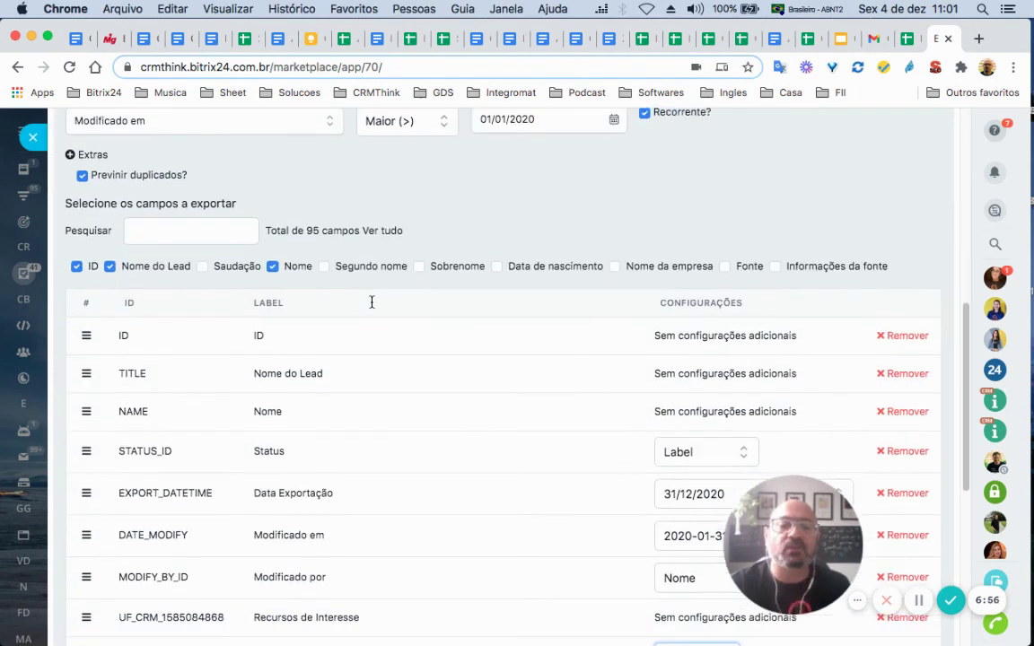
{"action": "scroll", "coordinate": [372, 303], "scroll_direction": "down", "scroll_amount": 3}
{"action": "scroll", "coordinate": [372, 301], "scroll_direction": "down", "scroll_amount": 1}
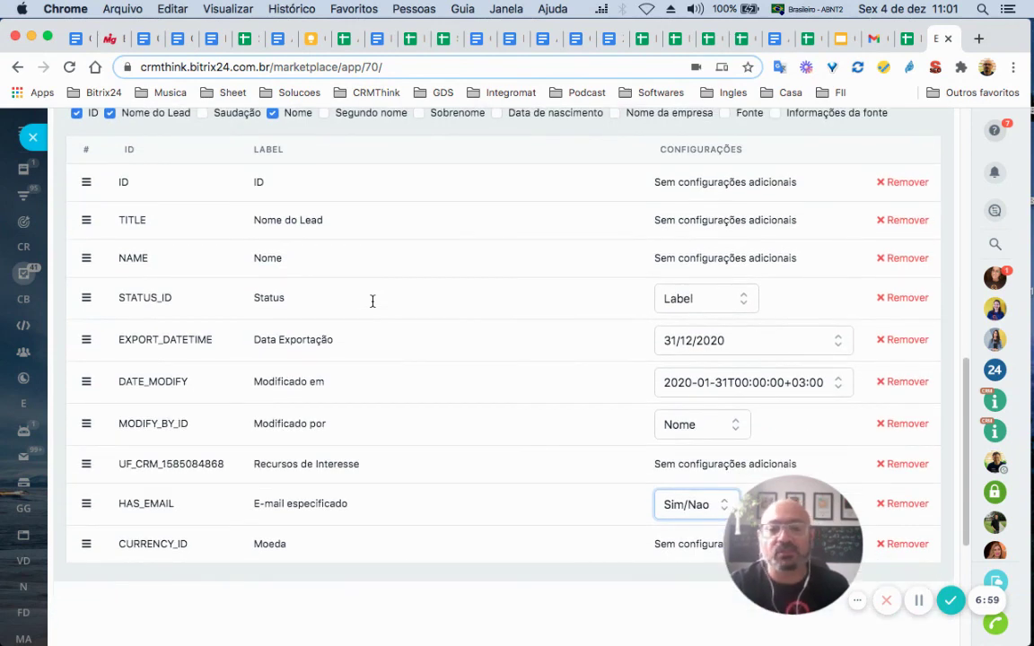